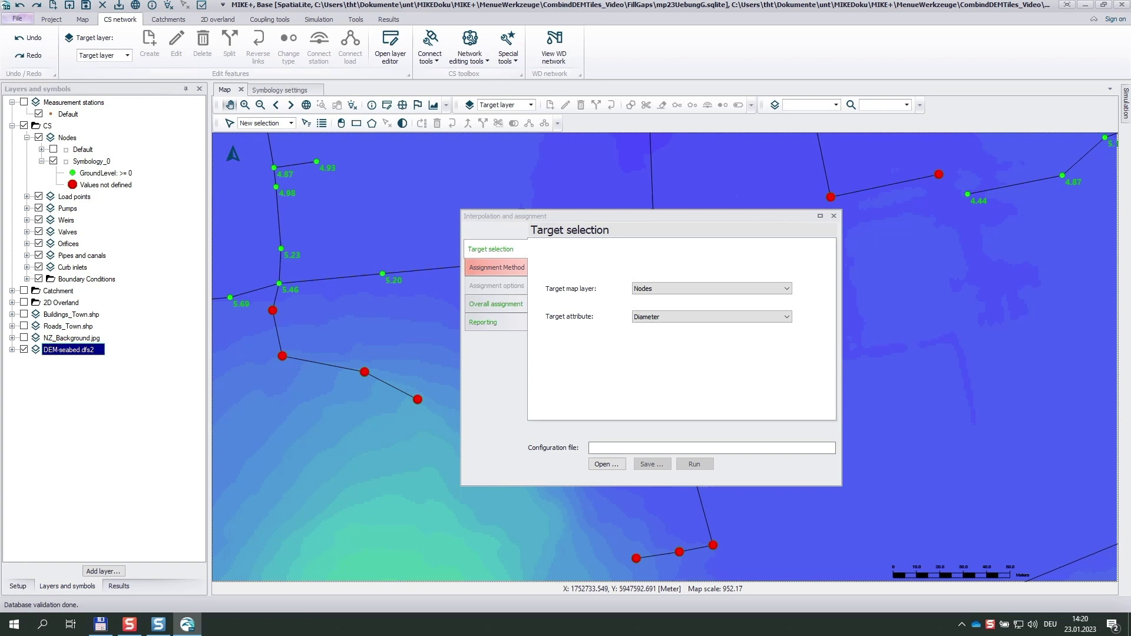
- Assign node GroundLevel from raster cell values and run it, updating the 17 nodes
click(788, 318)
click(775, 337)
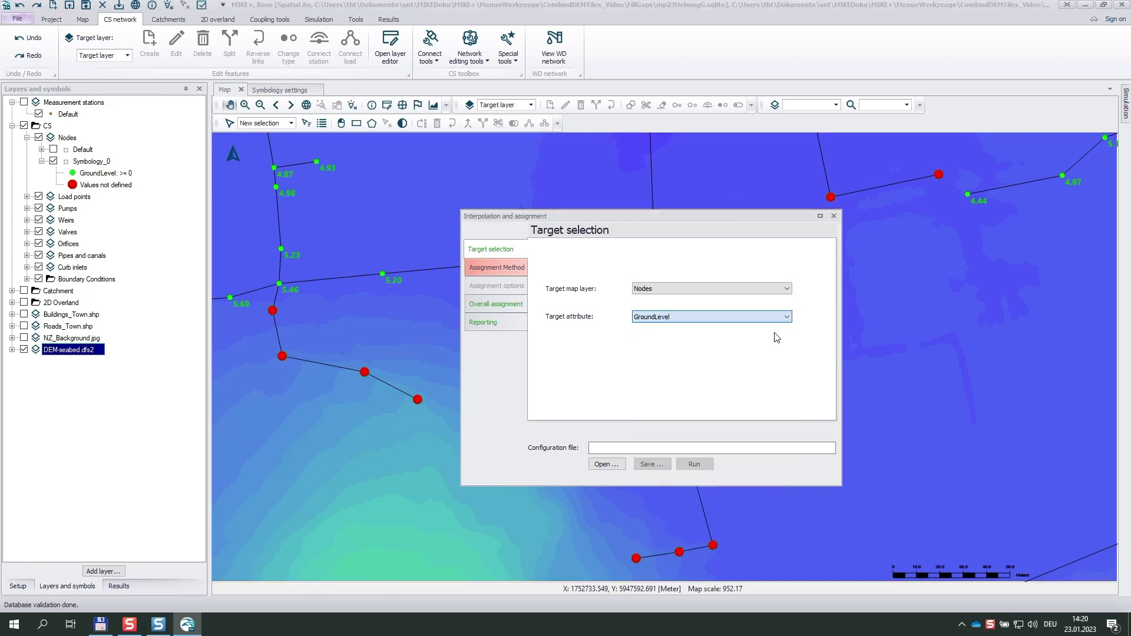
click(494, 266)
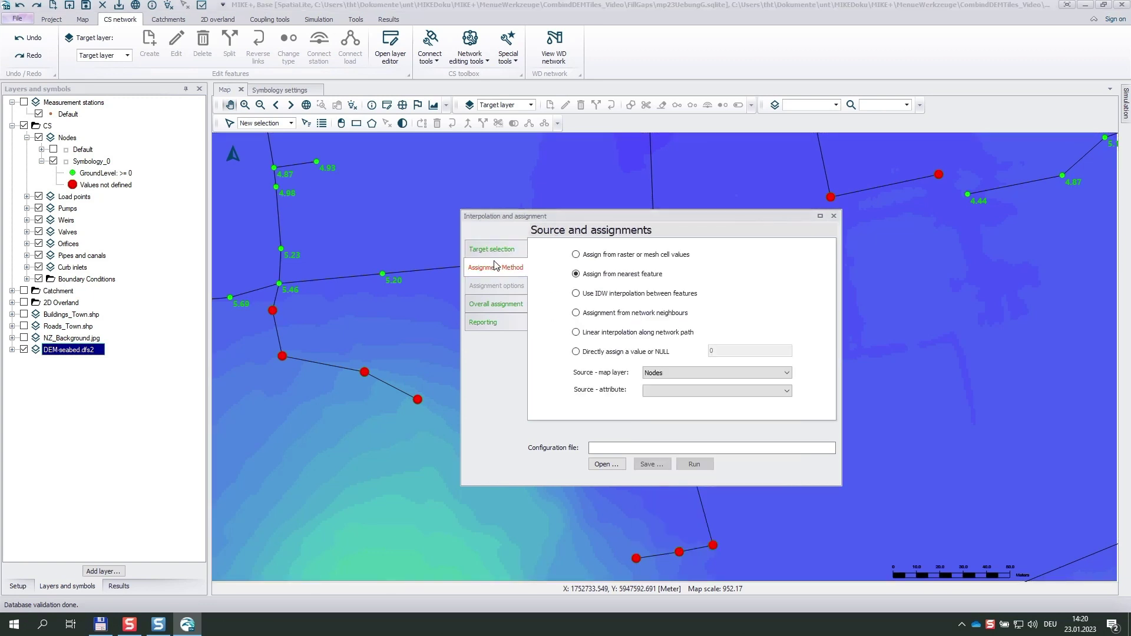
click(576, 254)
click(689, 465)
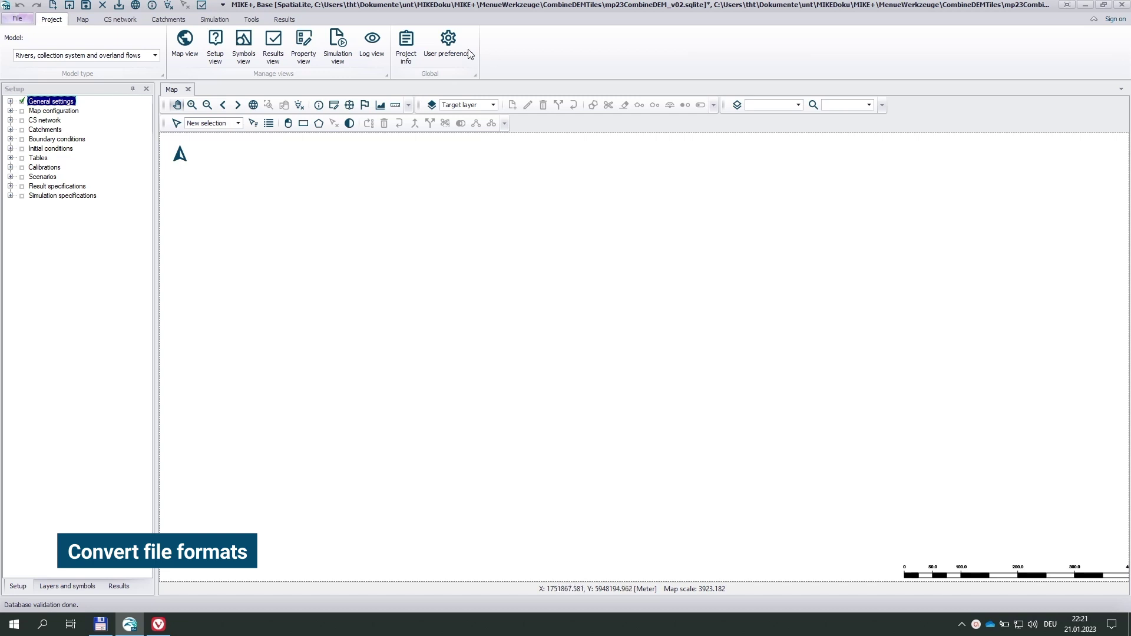
- In Combine DEM tiles, add the GeoTIFF tile SE.tif as the input tile
click(251, 19)
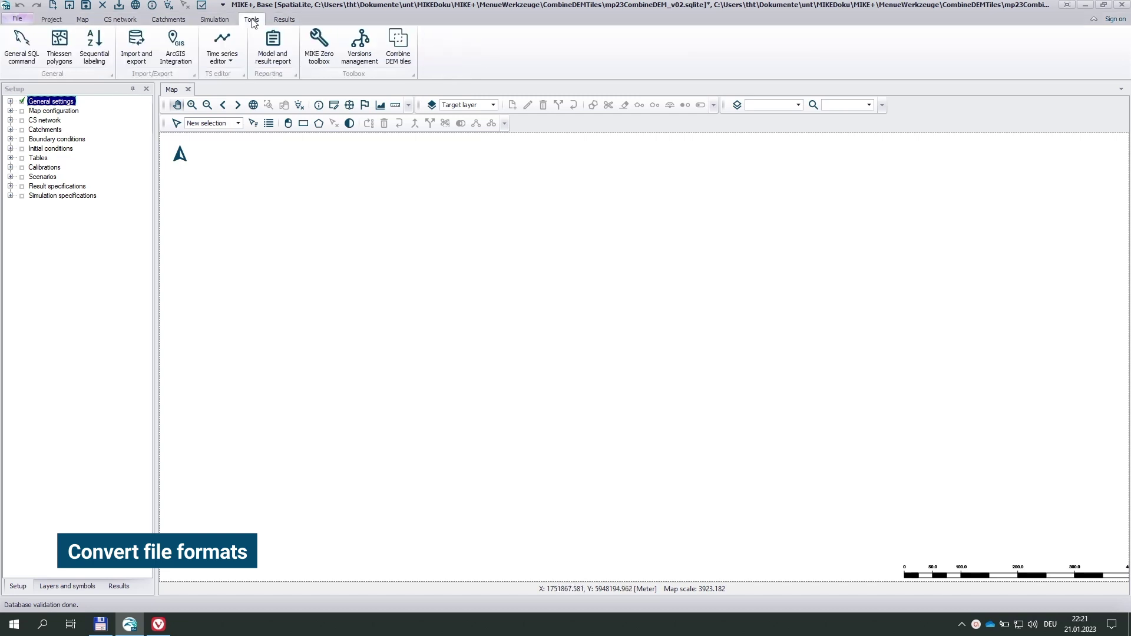
click(399, 45)
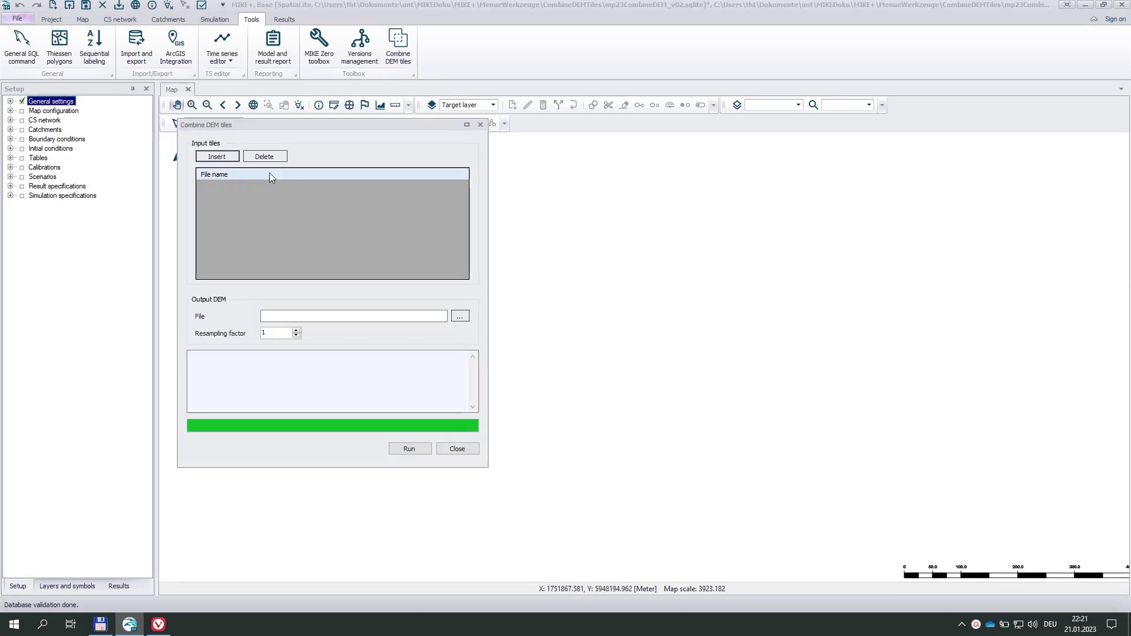
click(217, 157)
click(372, 263)
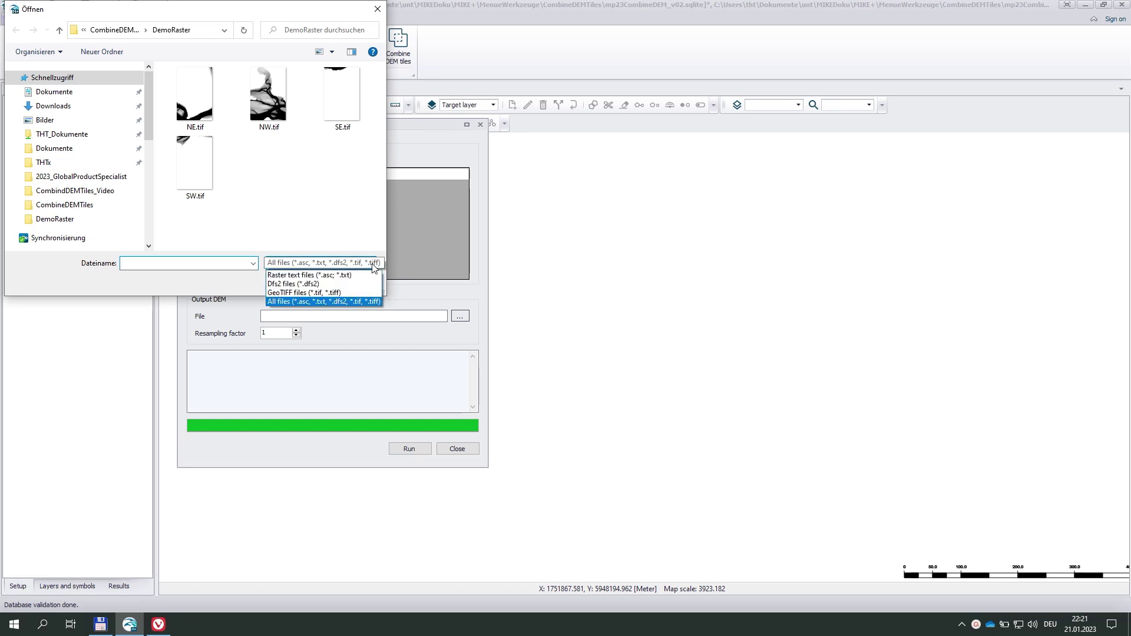
click(348, 296)
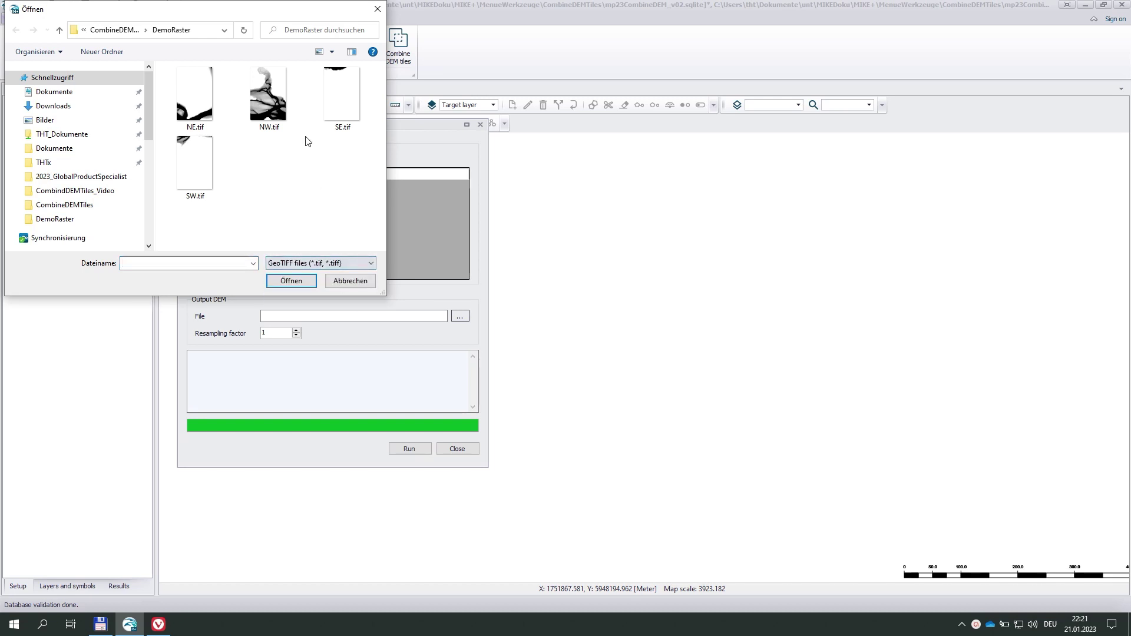
click(344, 108)
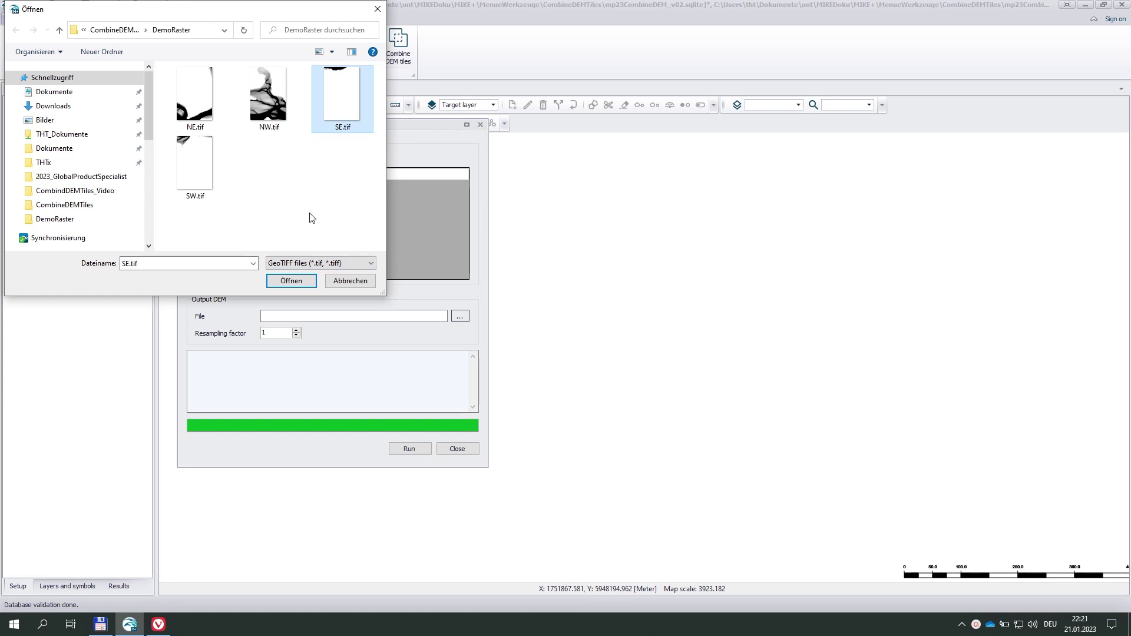
click(295, 279)
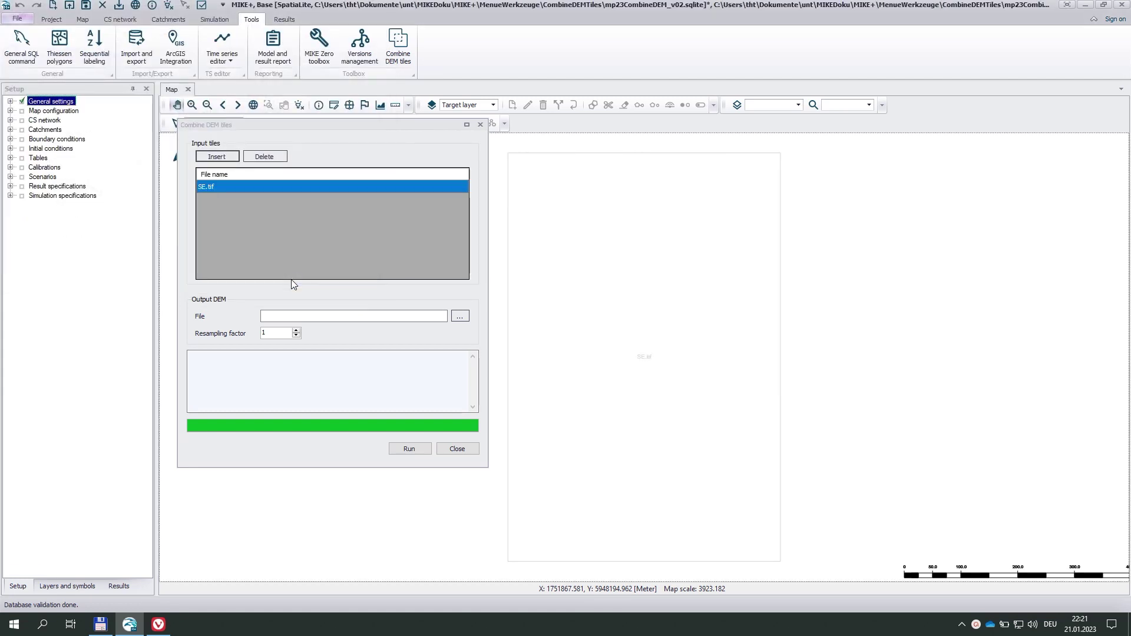
- Set the output DEM file to SE.dfs2 in the DemoRaster folder
click(311, 315)
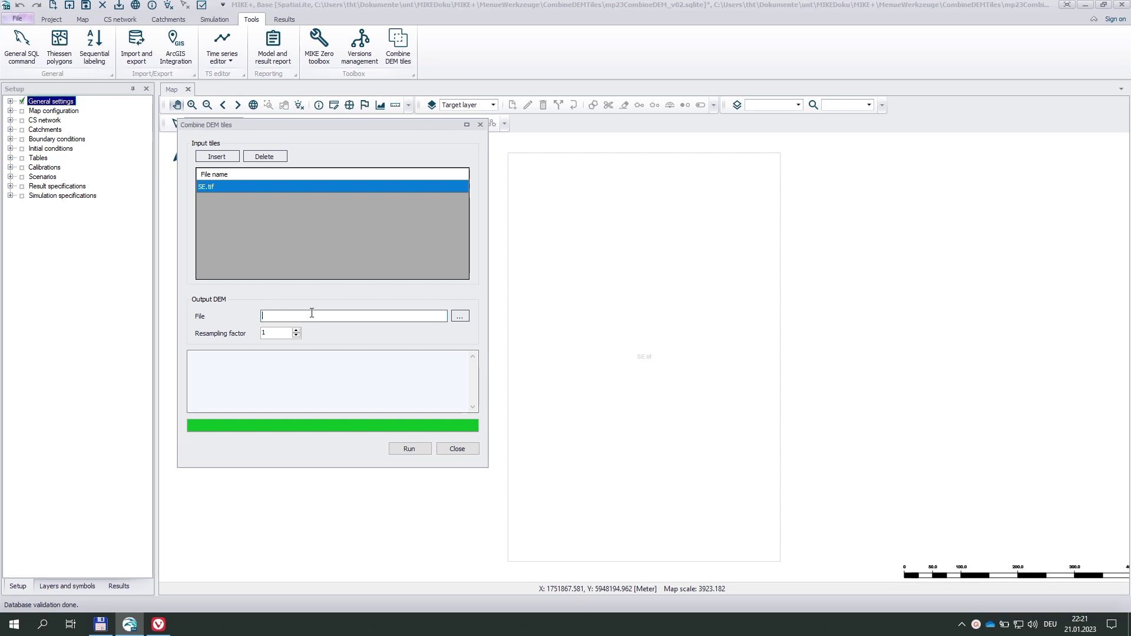
click(458, 317)
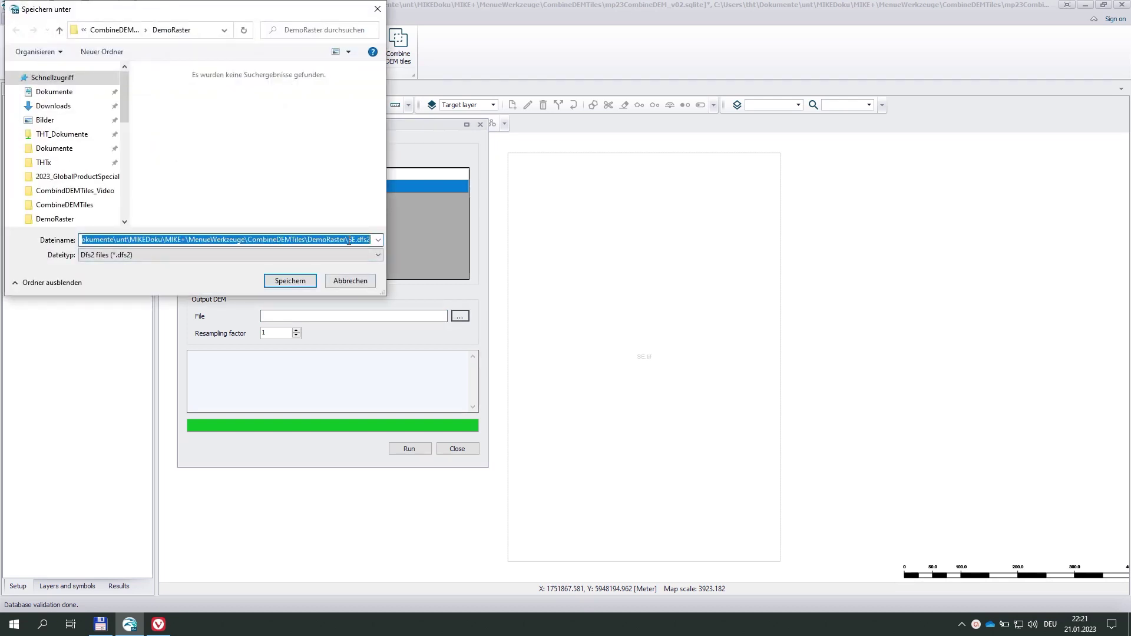
drag(349, 240, 2, 304)
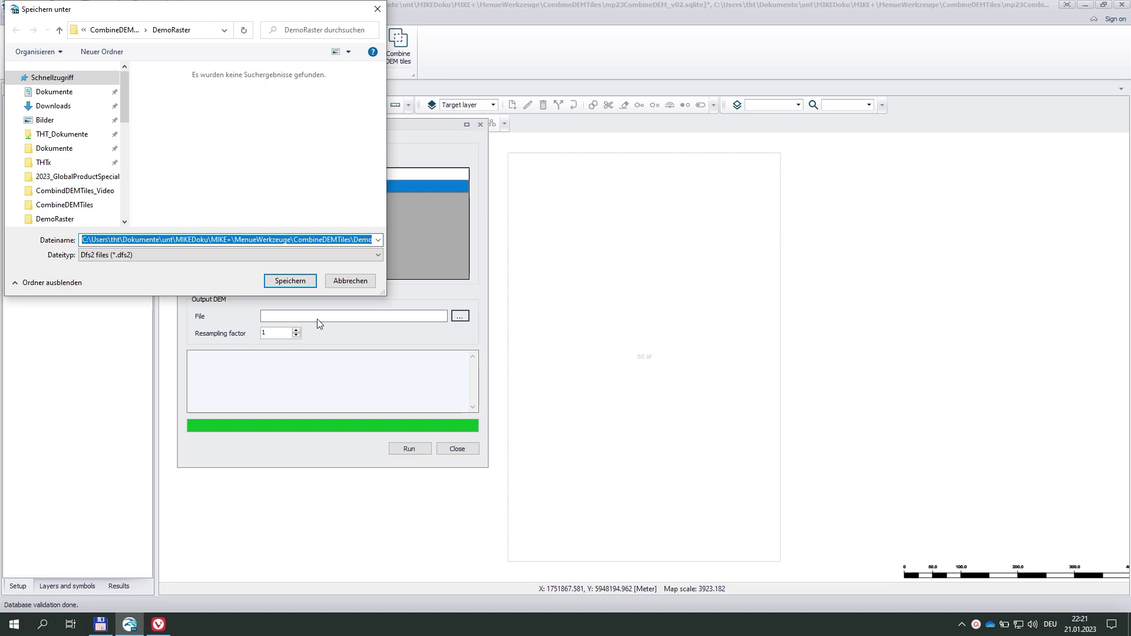
drag(370, 238, 389, 238)
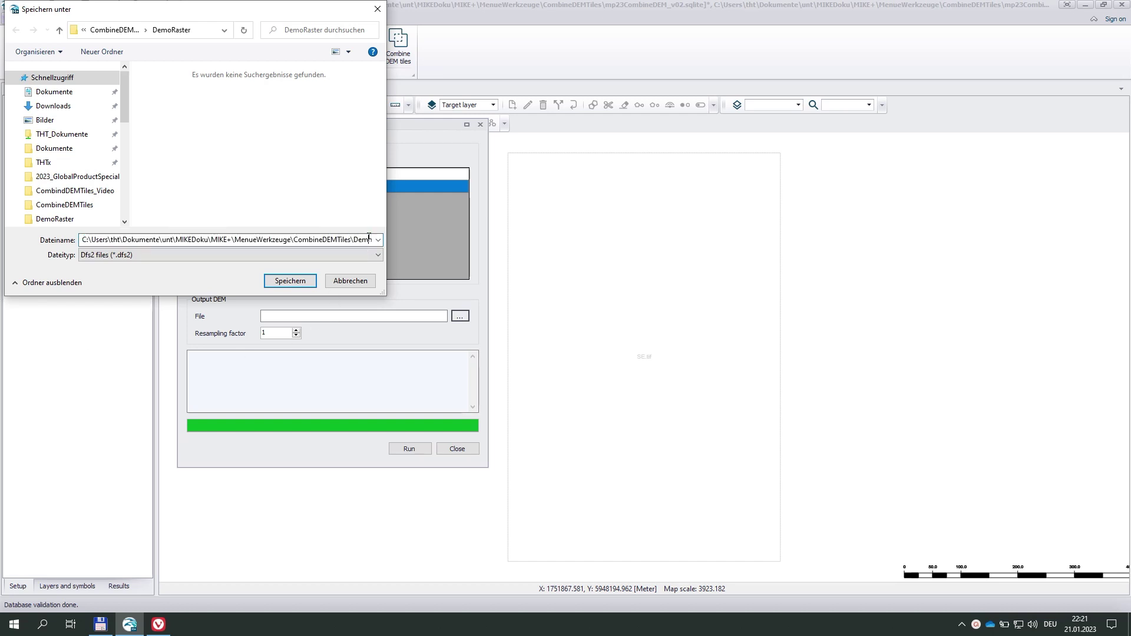
click(285, 281)
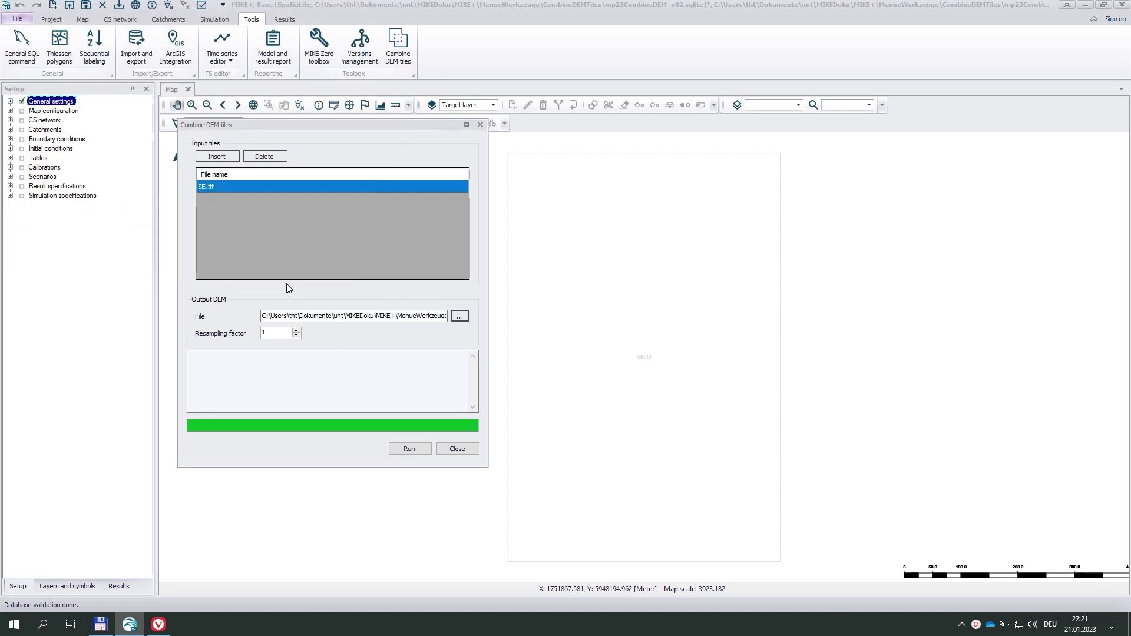
- Build the SE.dfs2 DEM, accept it as project DEM, and close the combiner
click(407, 450)
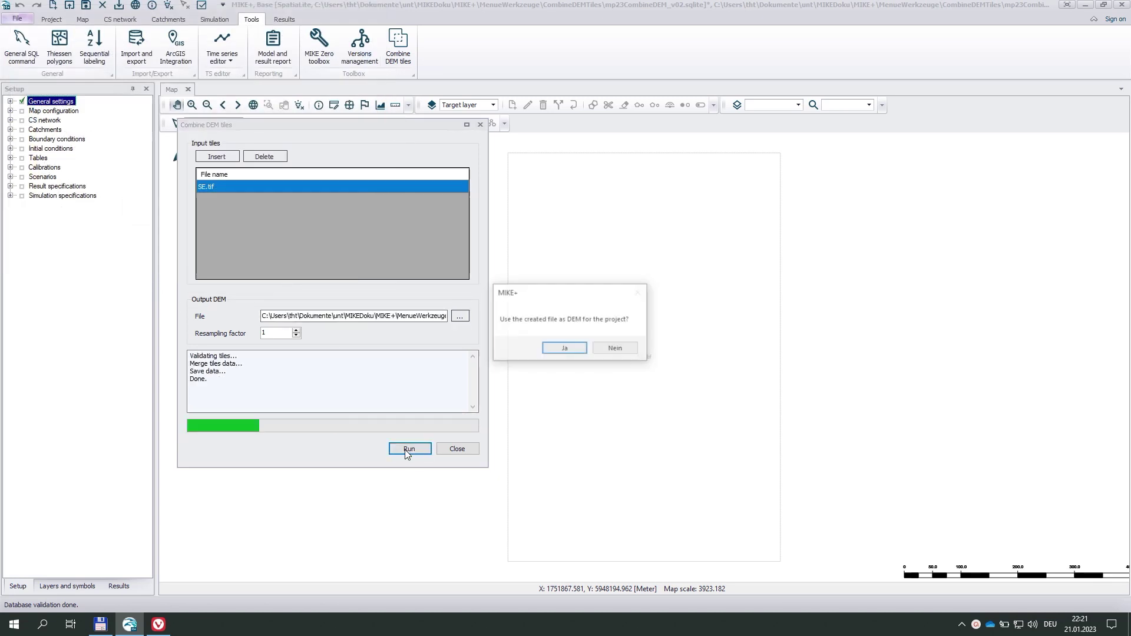
click(562, 350)
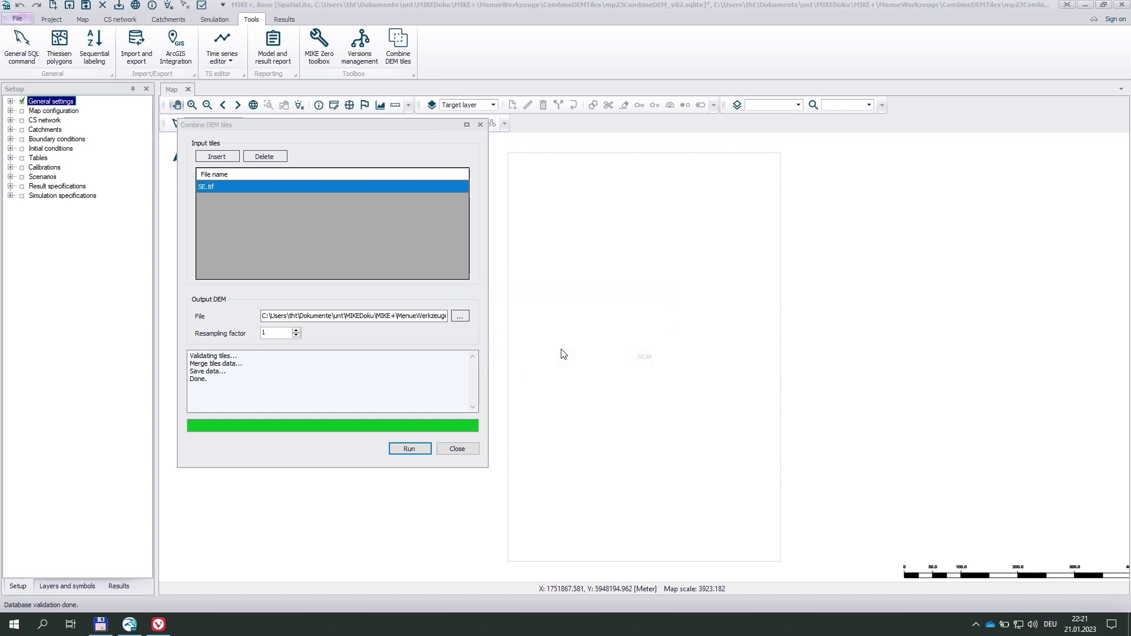
click(458, 448)
- Show the map layer list and expand the SE.dfs2 elevation colour legend
click(65, 586)
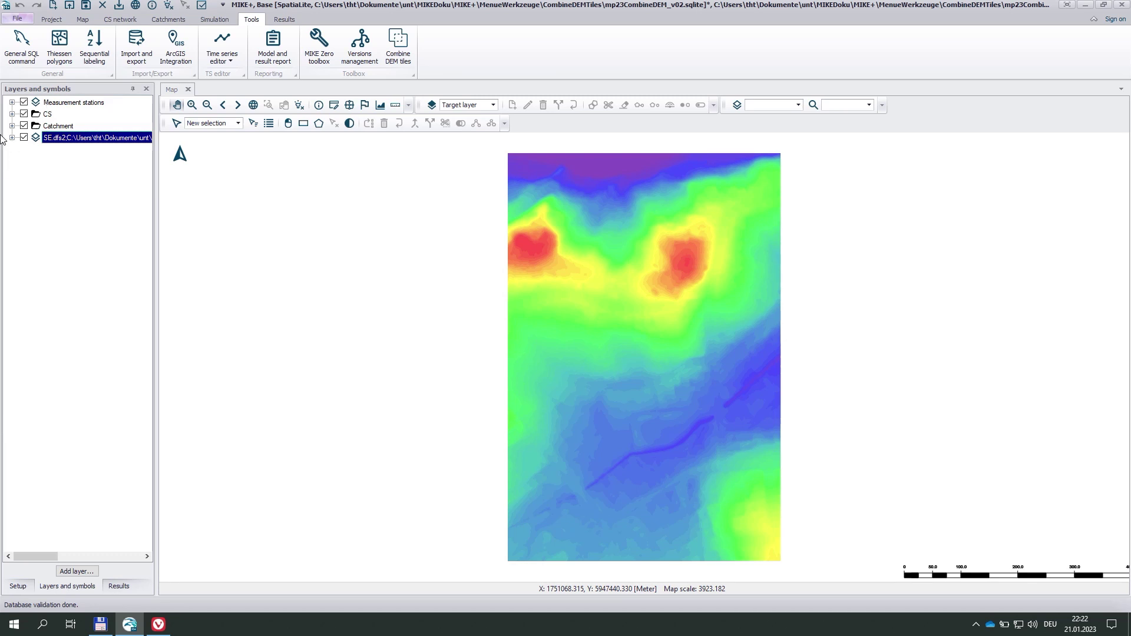
click(26, 149)
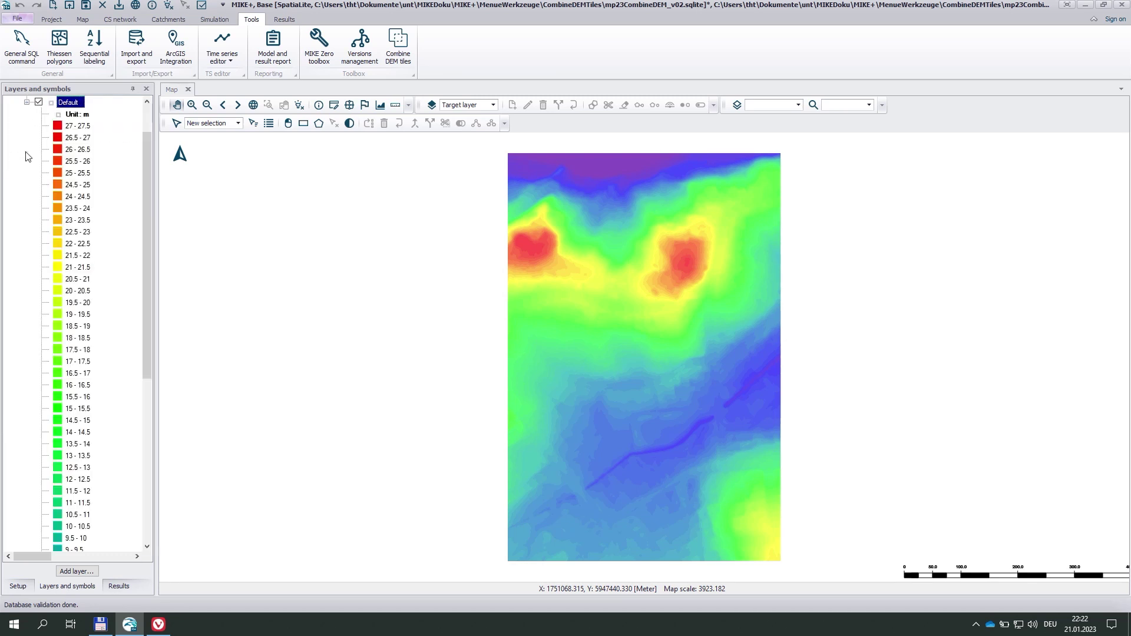
click(269, 347)
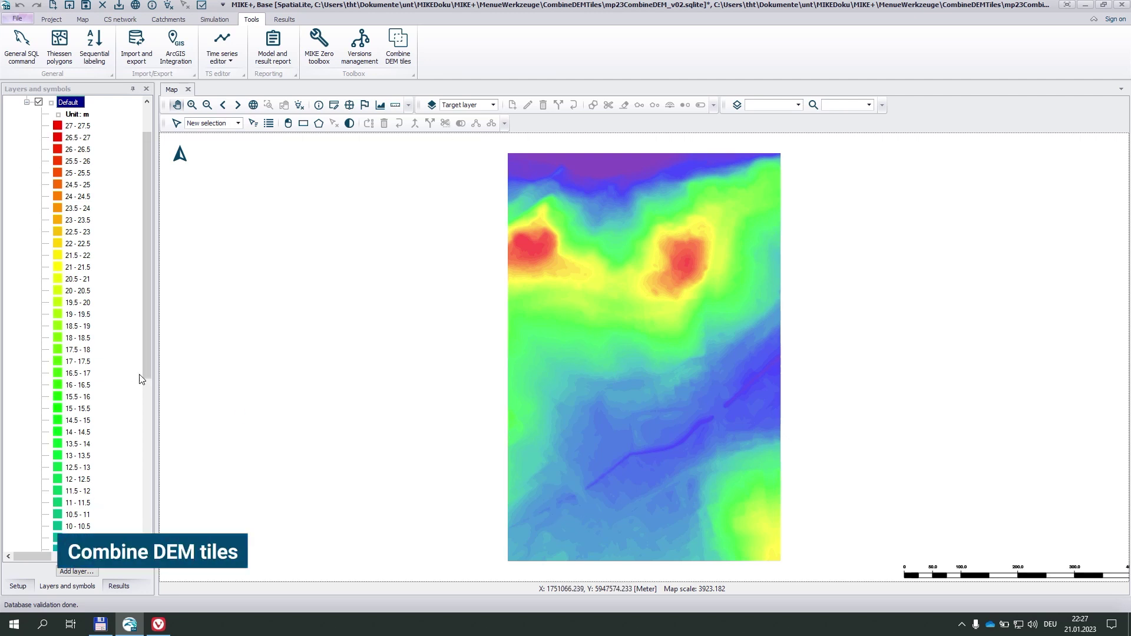
- Collapse the SE.dfs2 layer entry and remove that layer from the map
drag(149, 359, 139, 269)
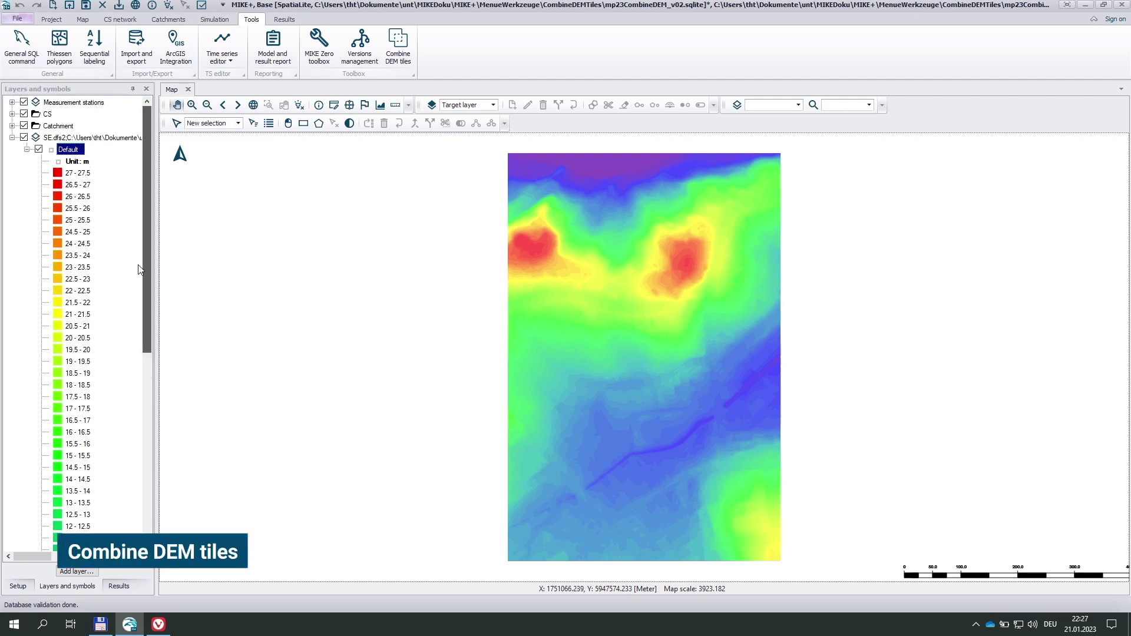
click(27, 148)
click(12, 137)
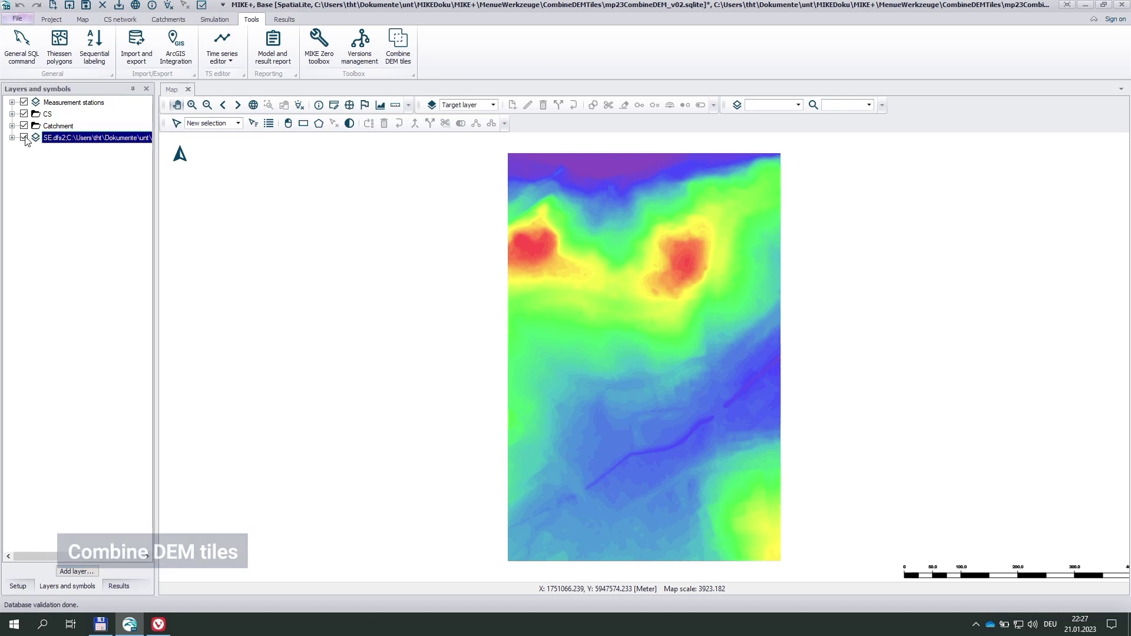
right_click(55, 139)
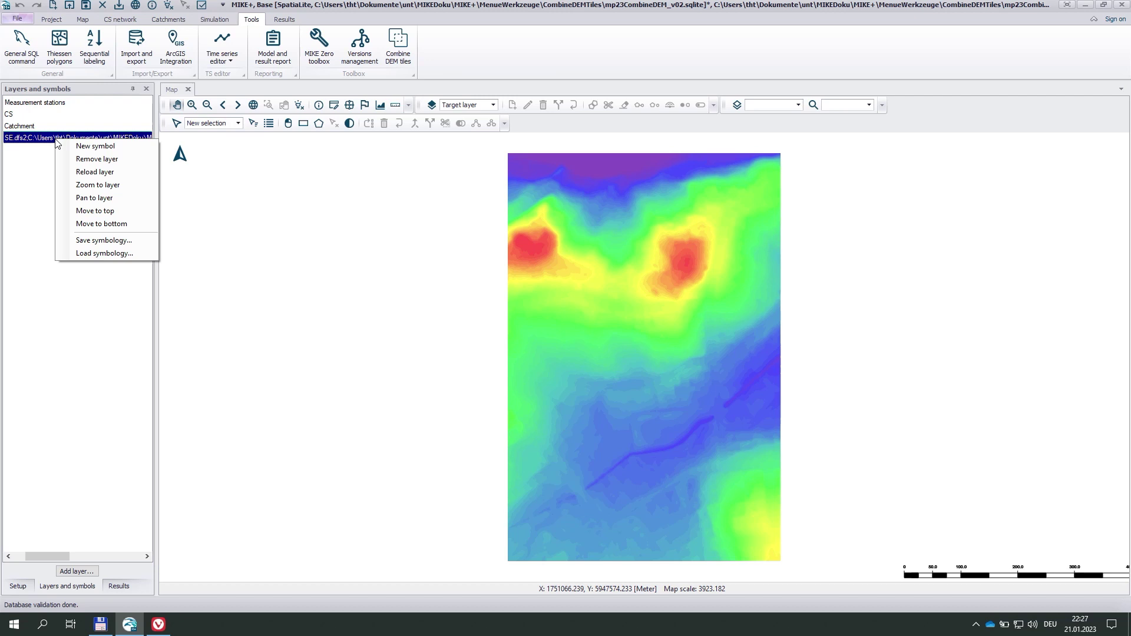
click(96, 160)
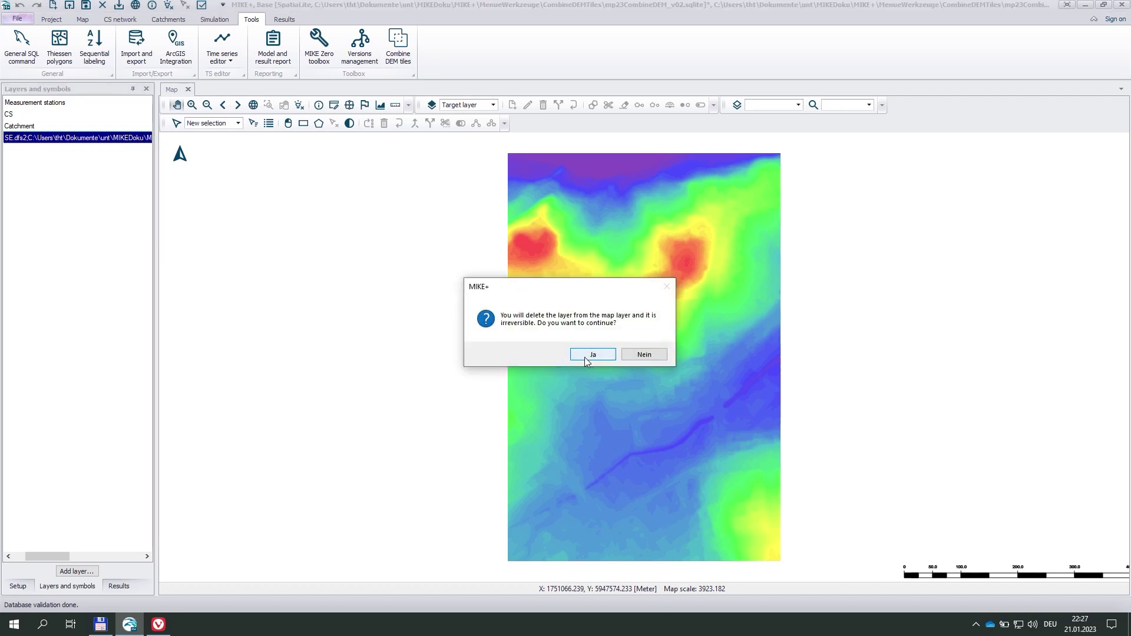
click(584, 356)
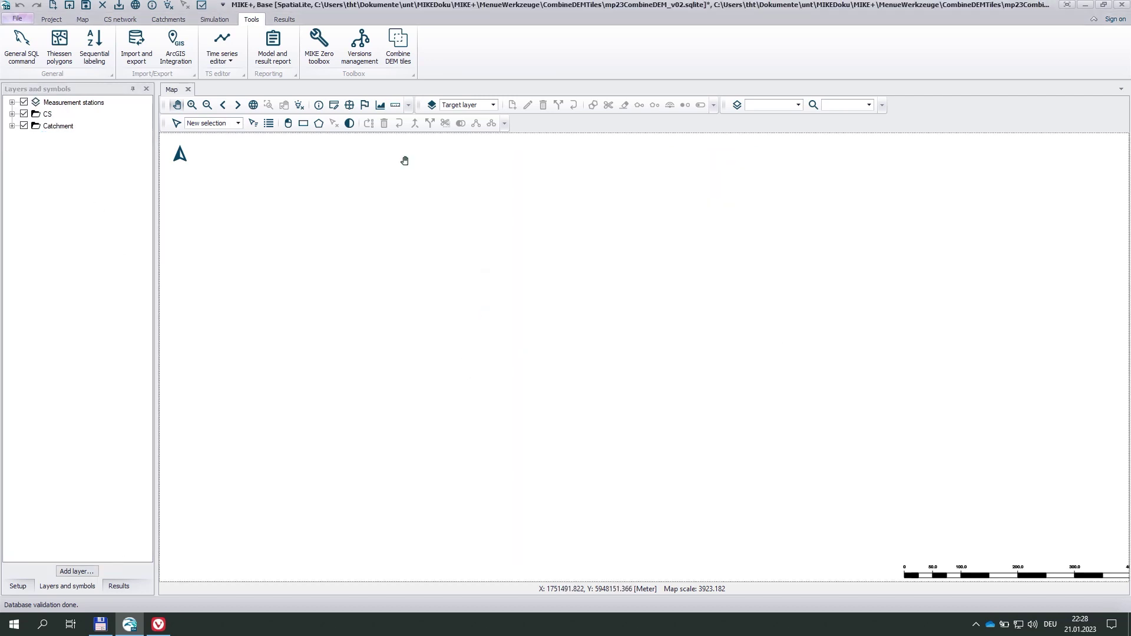
- Add a new layer folder named DEM and start adding a layer to it
right_click(78, 275)
click(89, 286)
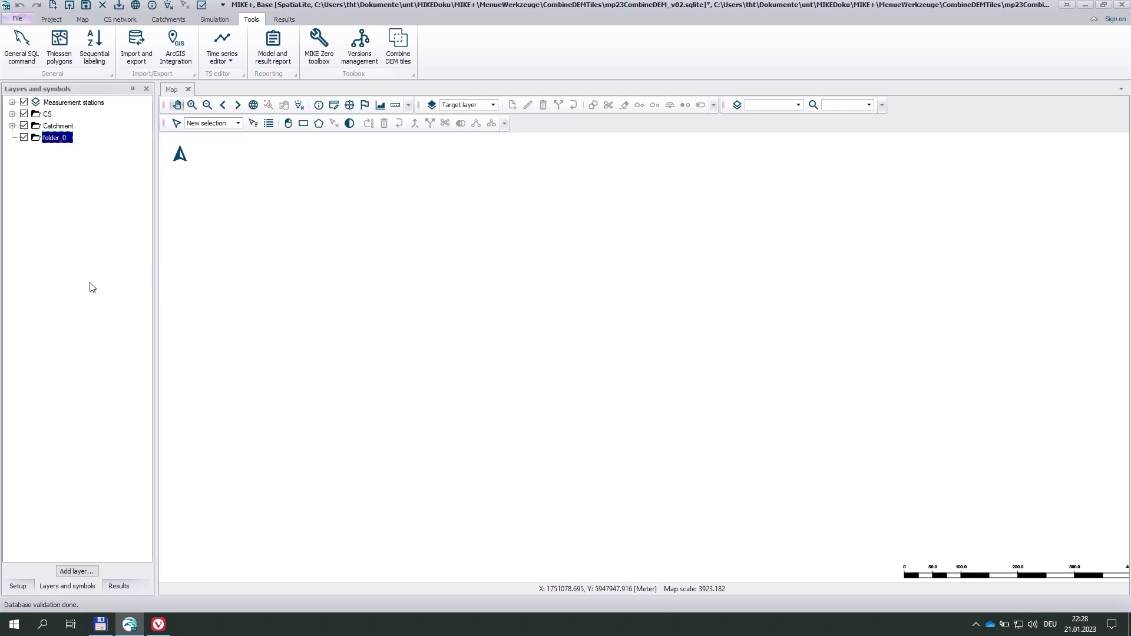
right_click(60, 143)
click(67, 141)
text(DEM)
key(Return)
right_click(51, 140)
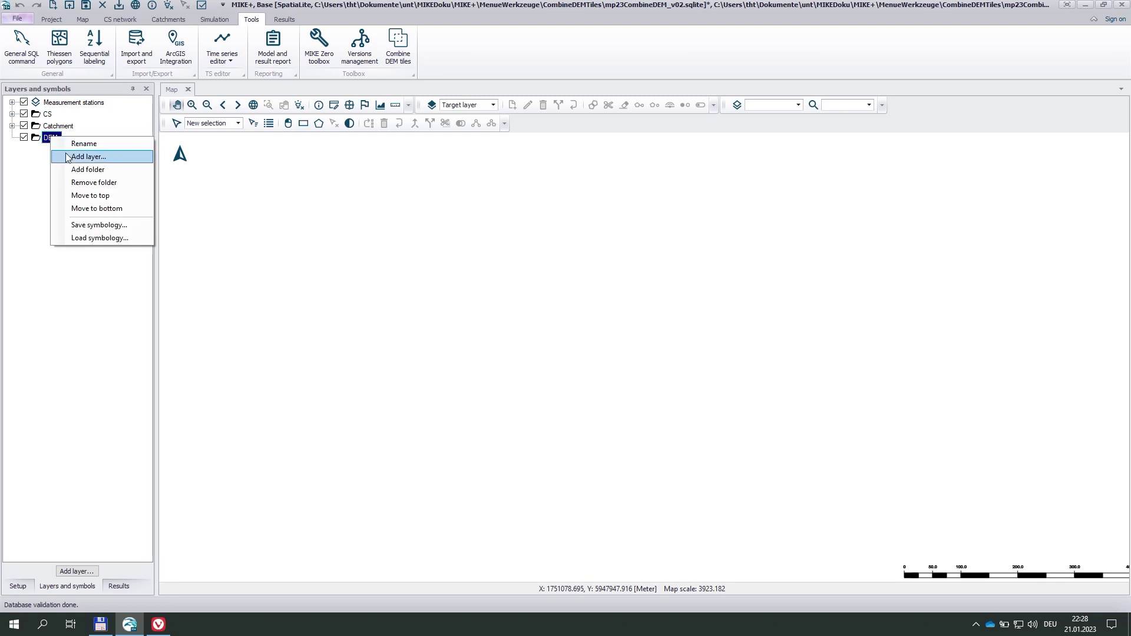
click(67, 158)
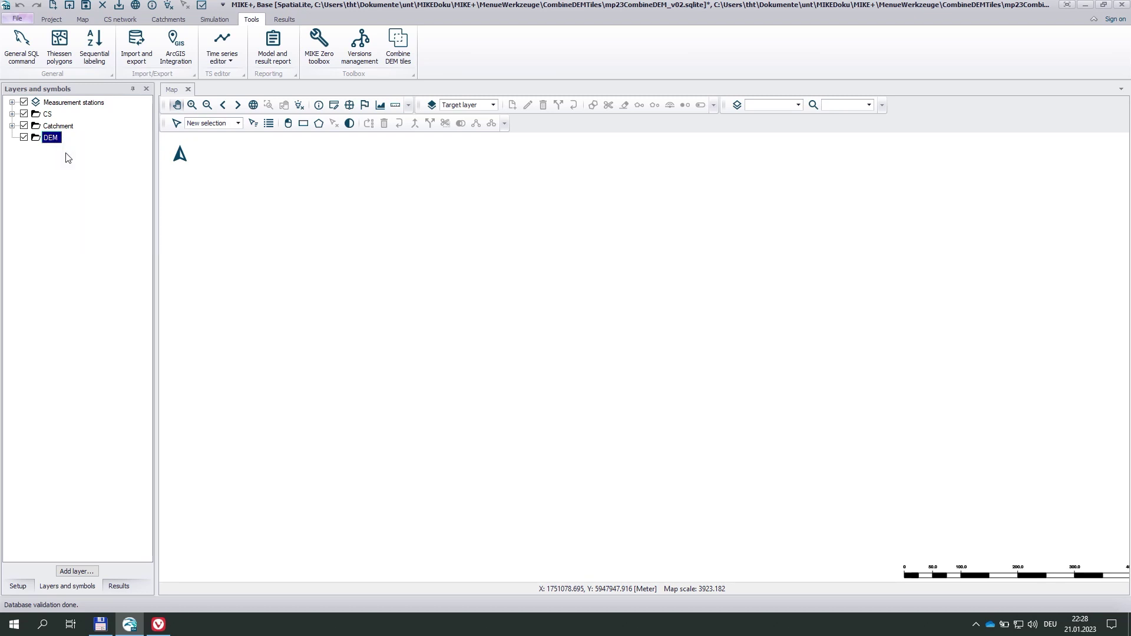
- Set the new layer type to Raster layer with GeoTIFF files as the file type
click(445, 184)
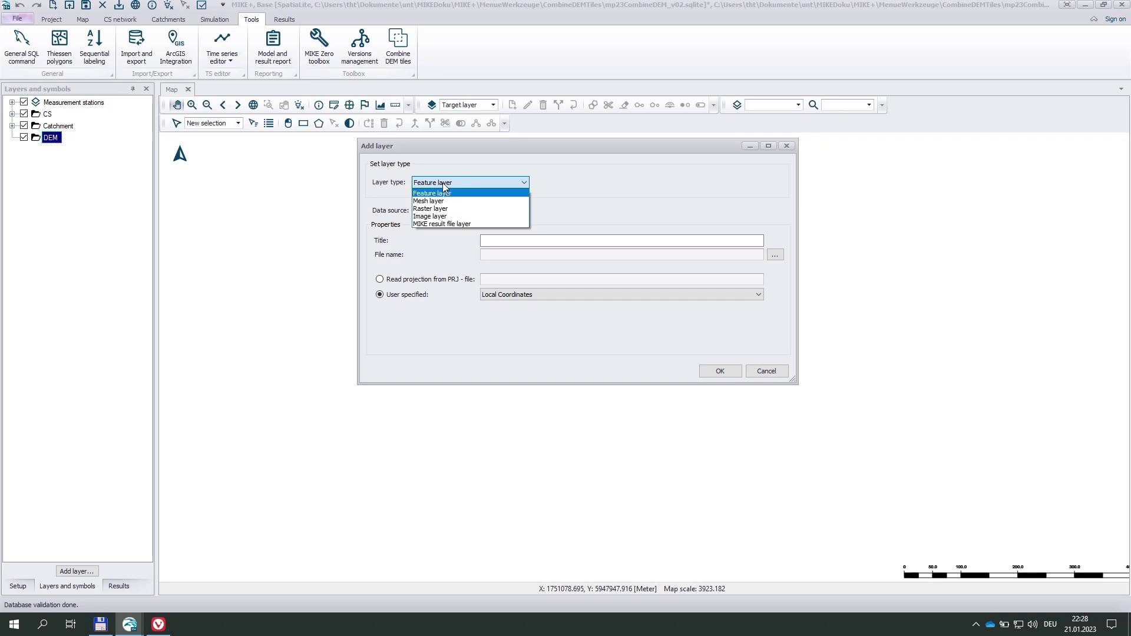
click(441, 209)
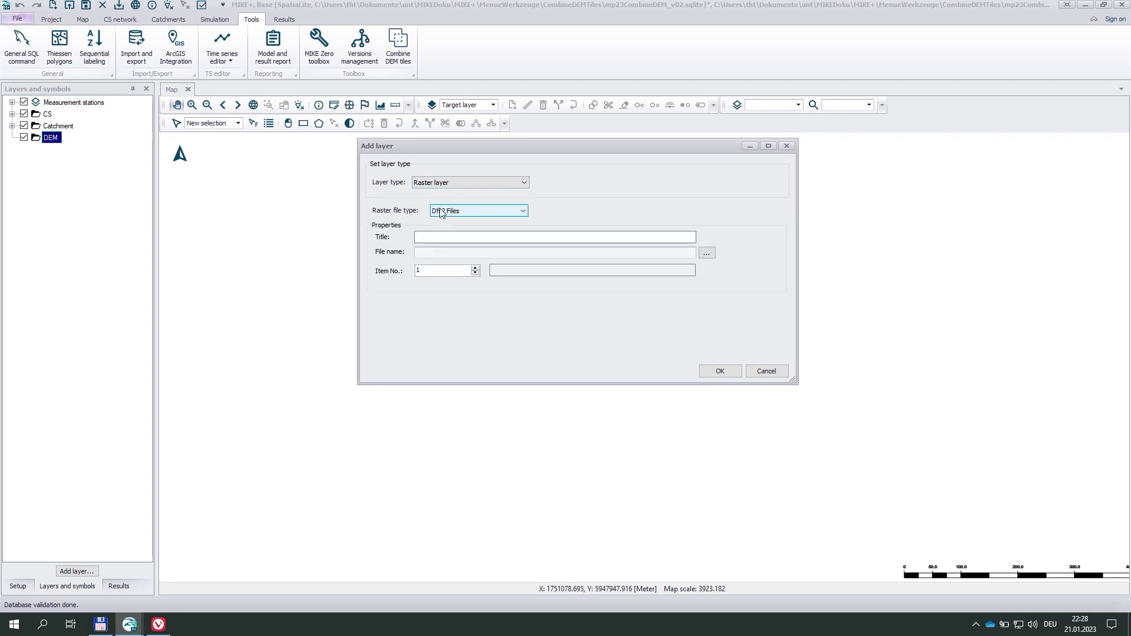
click(523, 213)
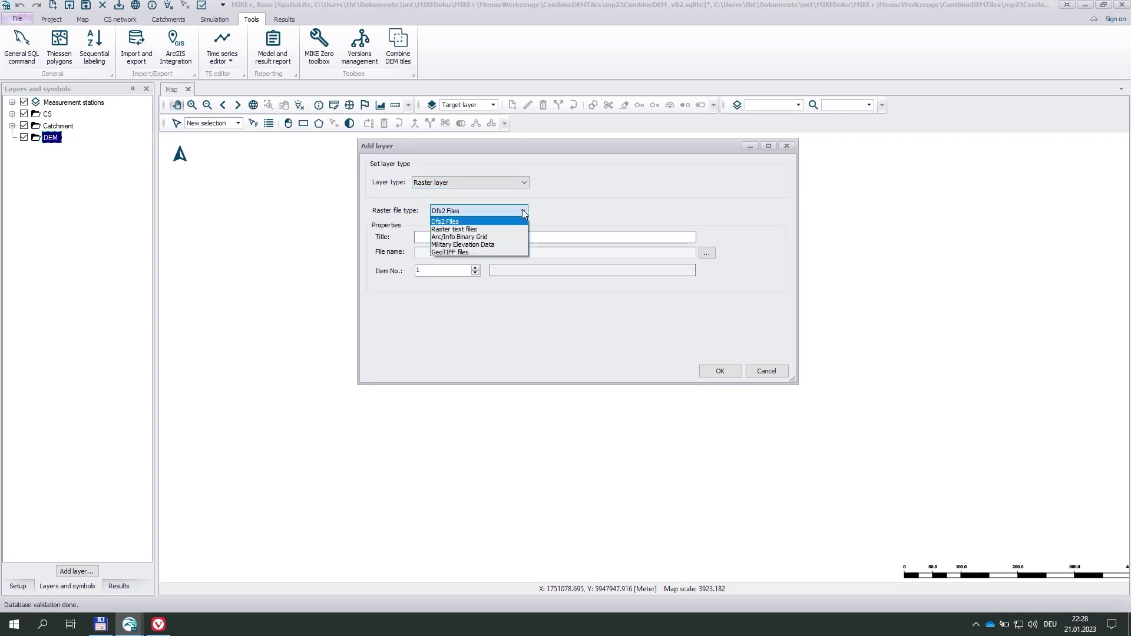
click(496, 252)
- Load NE.tif, NW.tif, SE.tif and SW.tif as layers and zoom to show all four
click(707, 254)
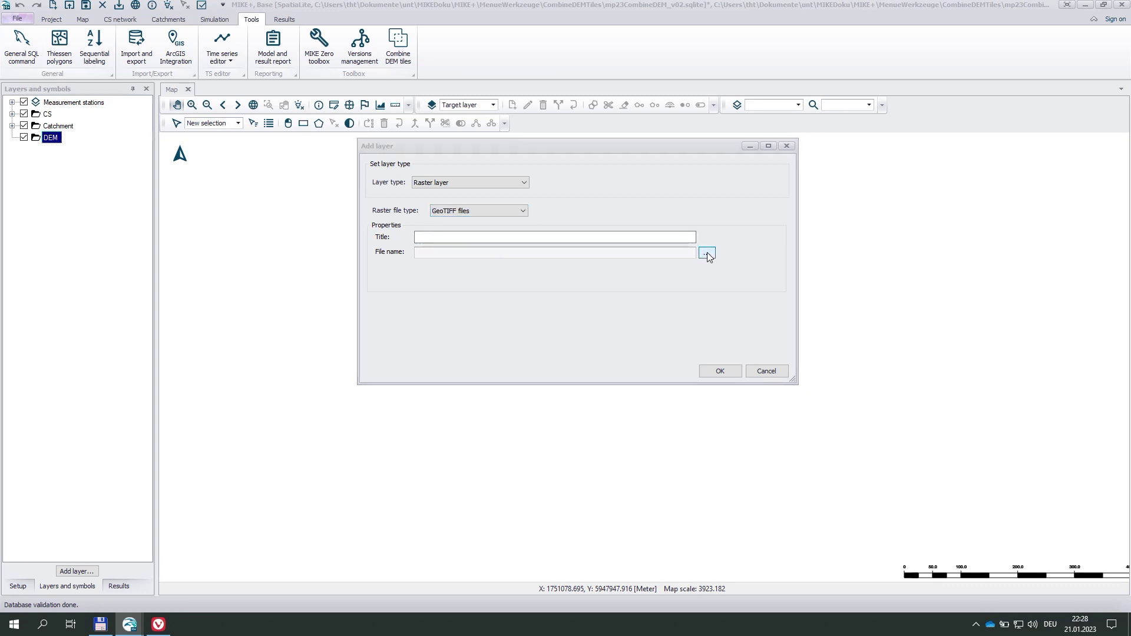
click(555, 252)
ctrl+click(629, 252)
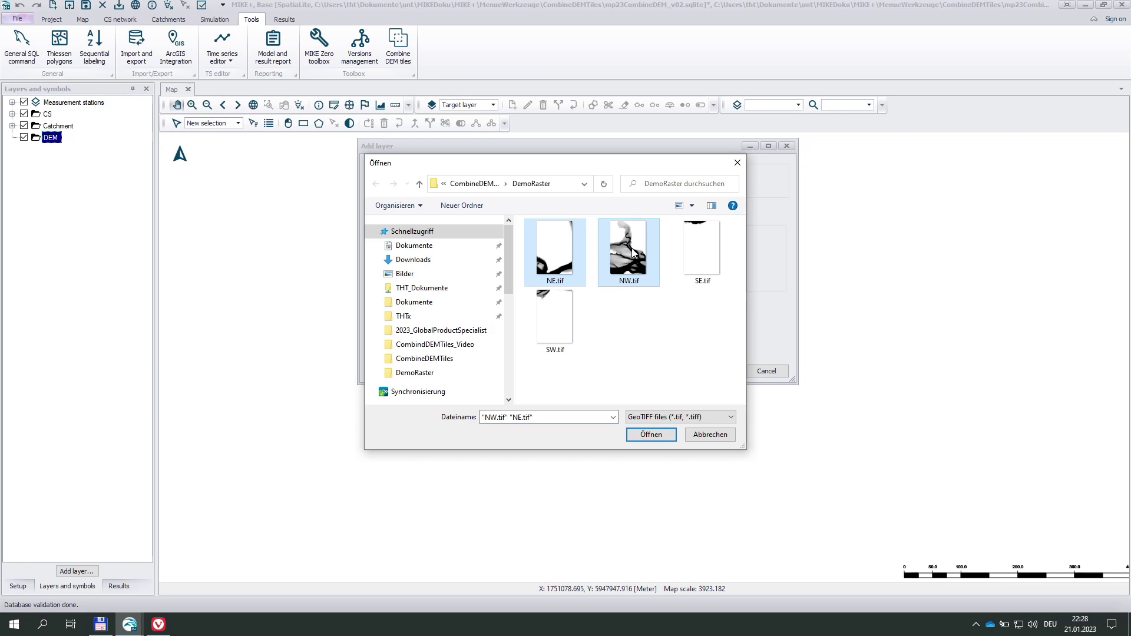
ctrl+click(693, 262)
ctrl+click(566, 325)
click(652, 434)
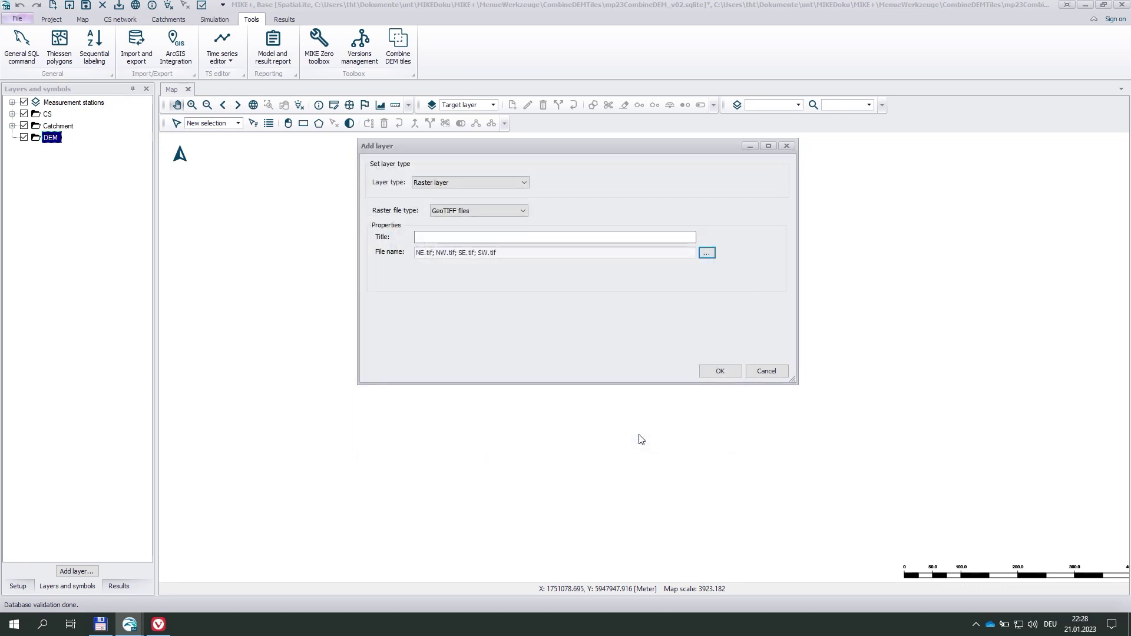
click(717, 372)
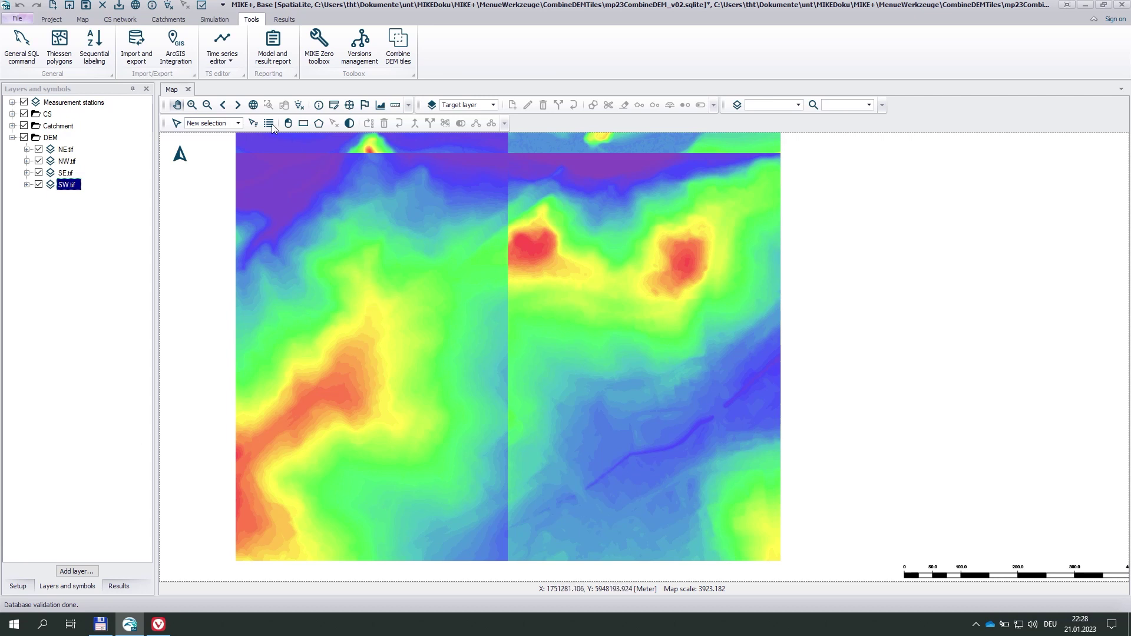
click(253, 105)
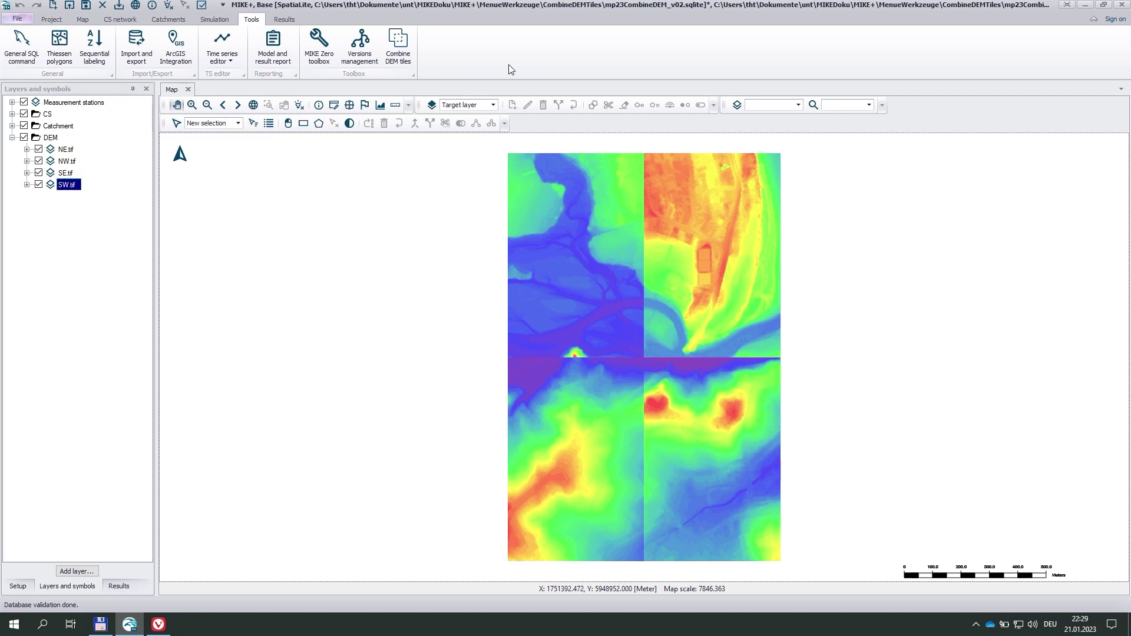
- Add NE.tif, NW.tif, SE.tif and SW.tif as input tiles in Combine DEM tiles
click(401, 54)
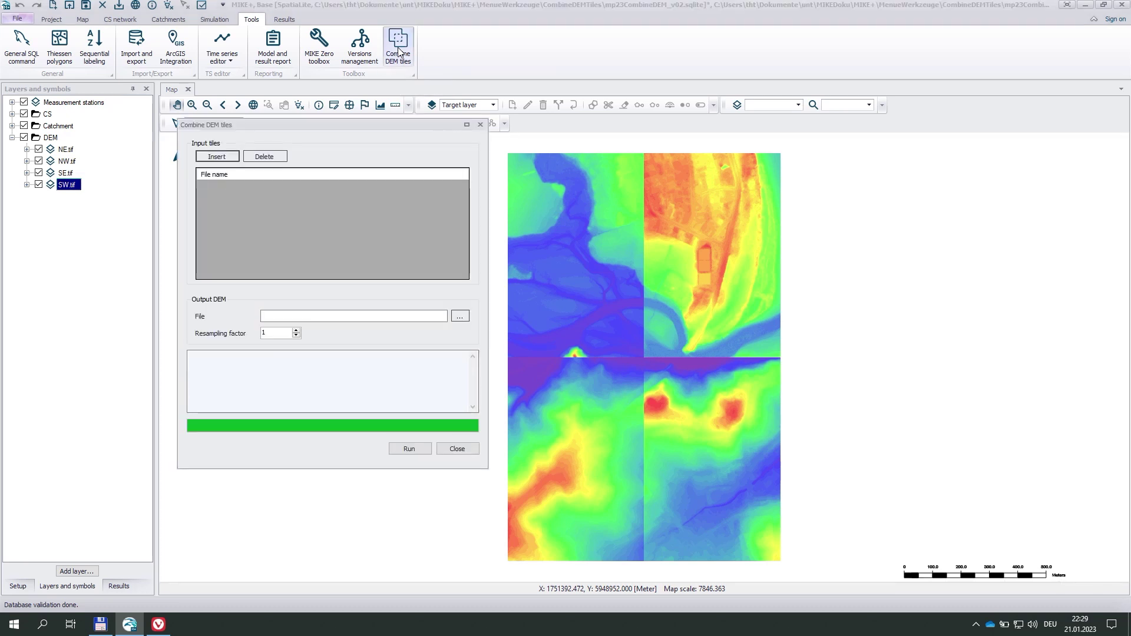
click(223, 152)
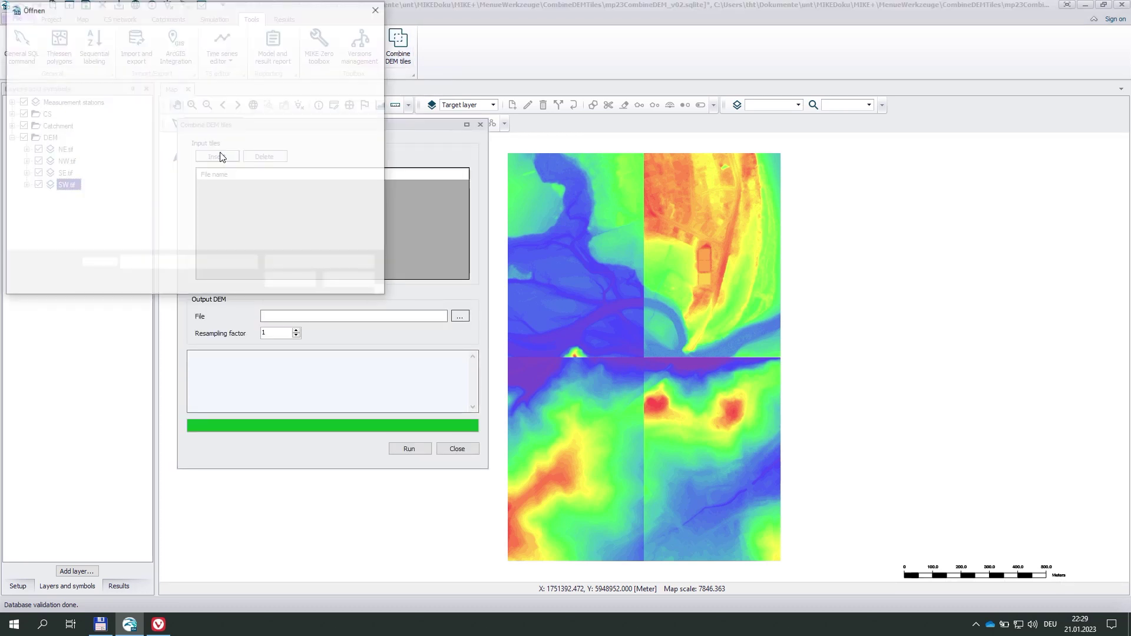
click(194, 97)
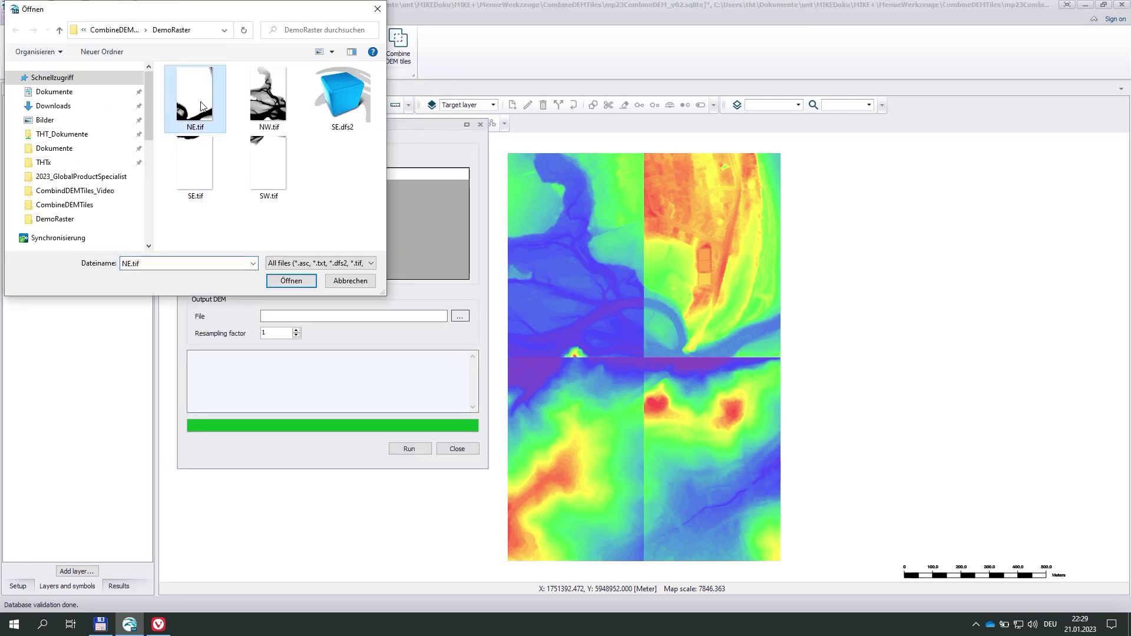
ctrl+click(263, 104)
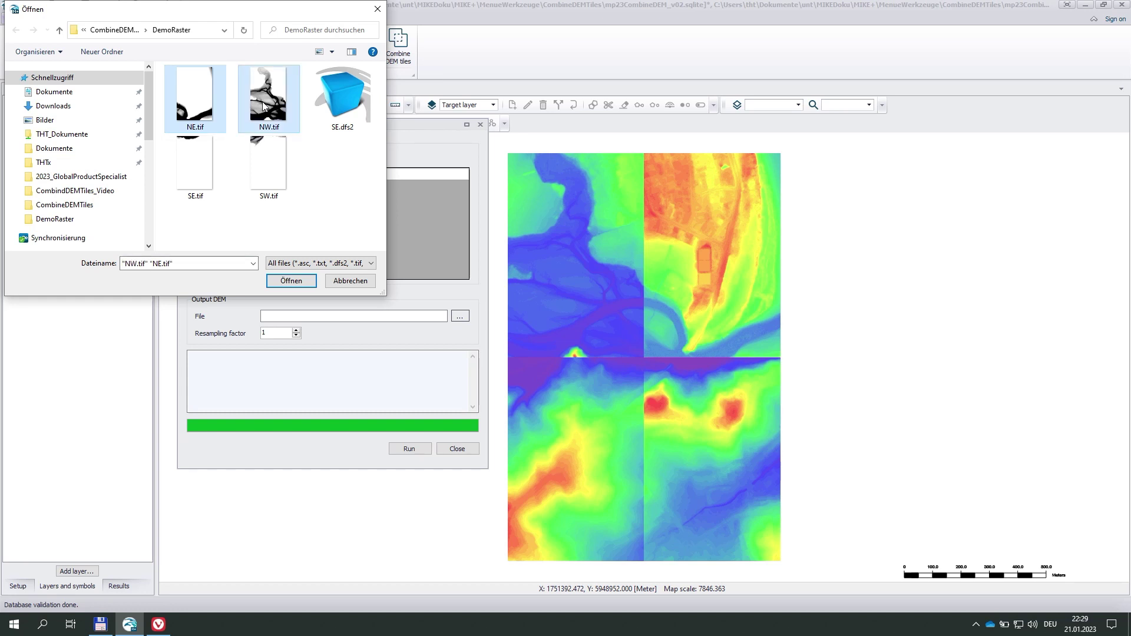
ctrl+click(213, 148)
ctrl+click(275, 161)
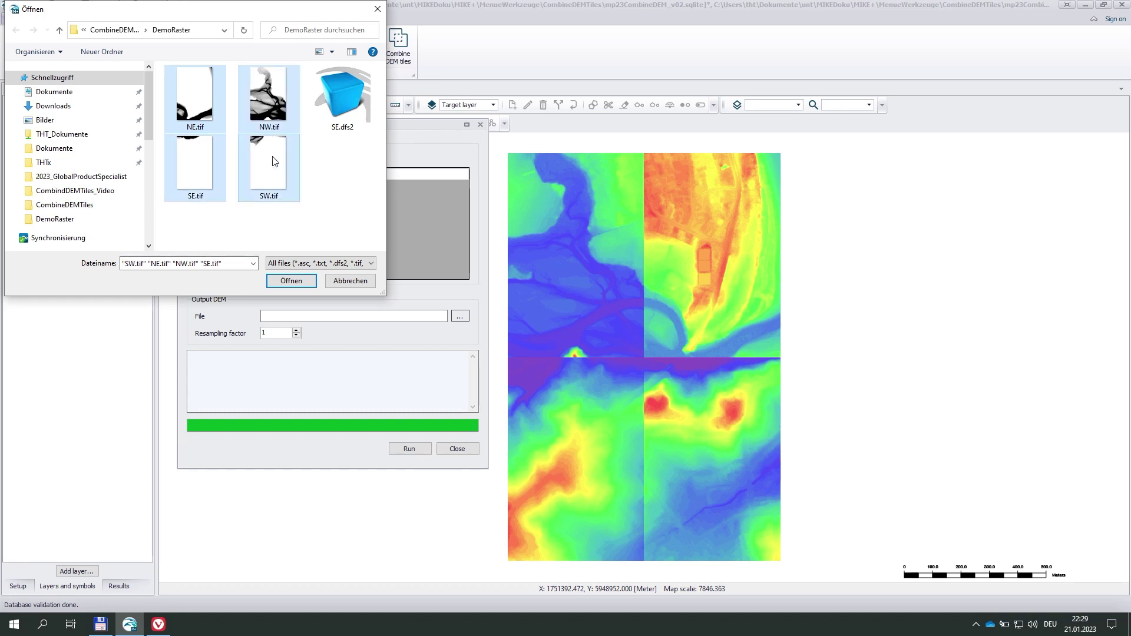
click(292, 280)
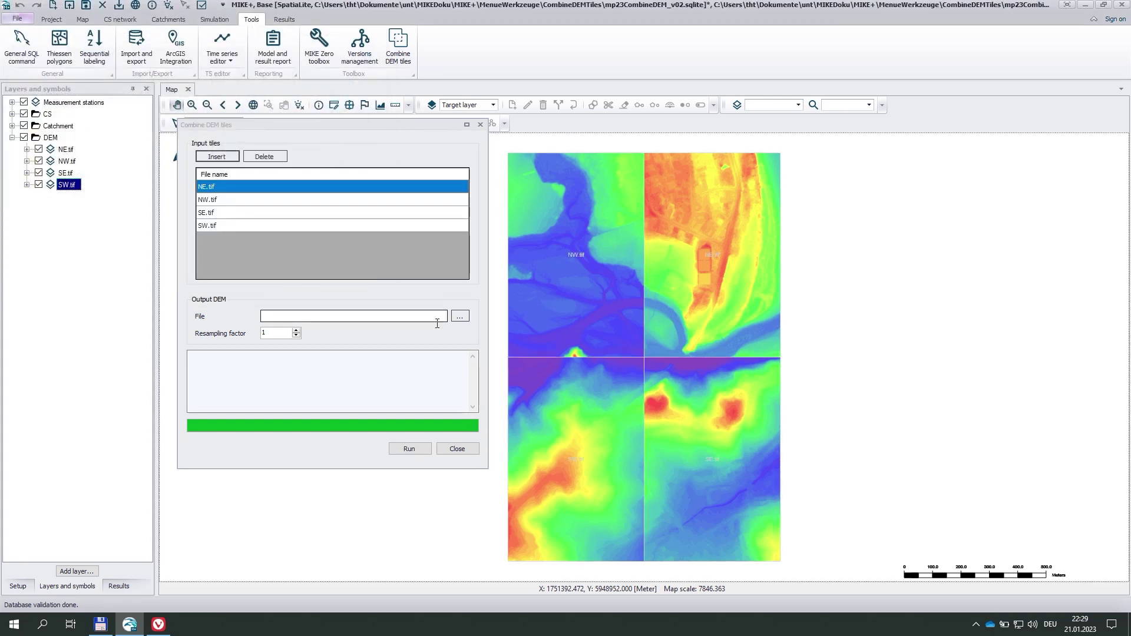
- Set the combined output to the ASCII grid file AllFour.asc
click(458, 316)
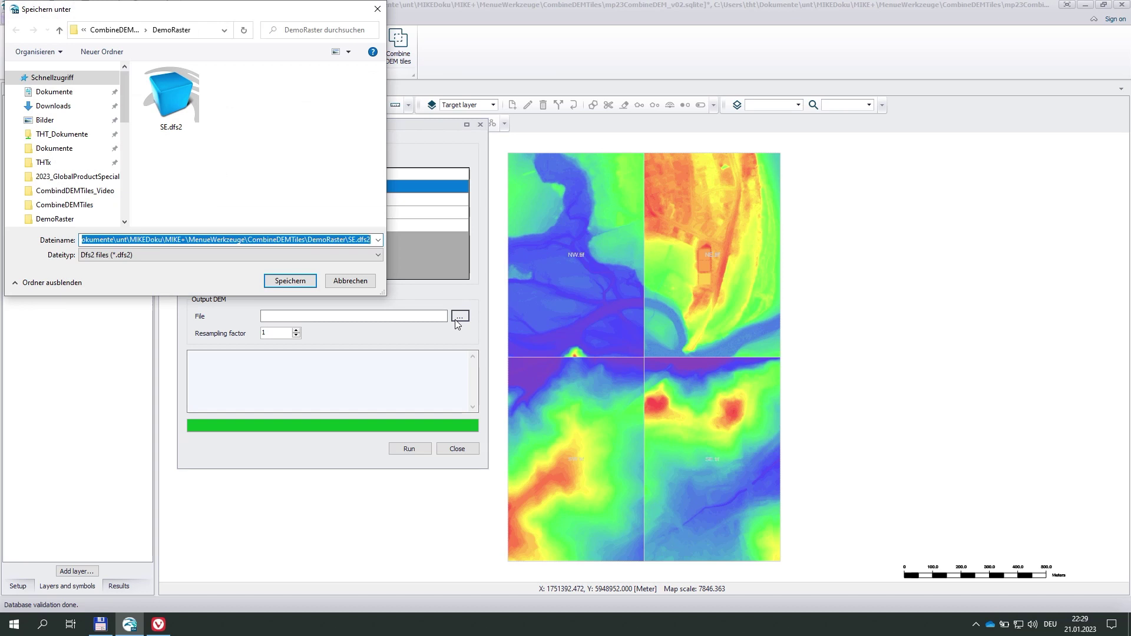
click(379, 256)
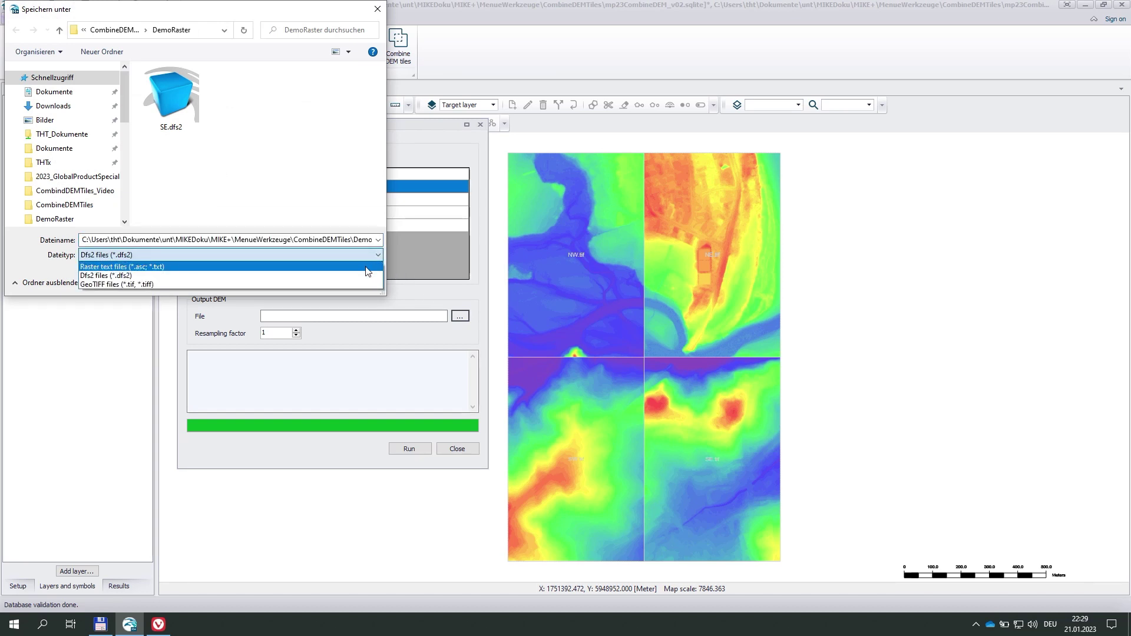
click(366, 266)
click(357, 240)
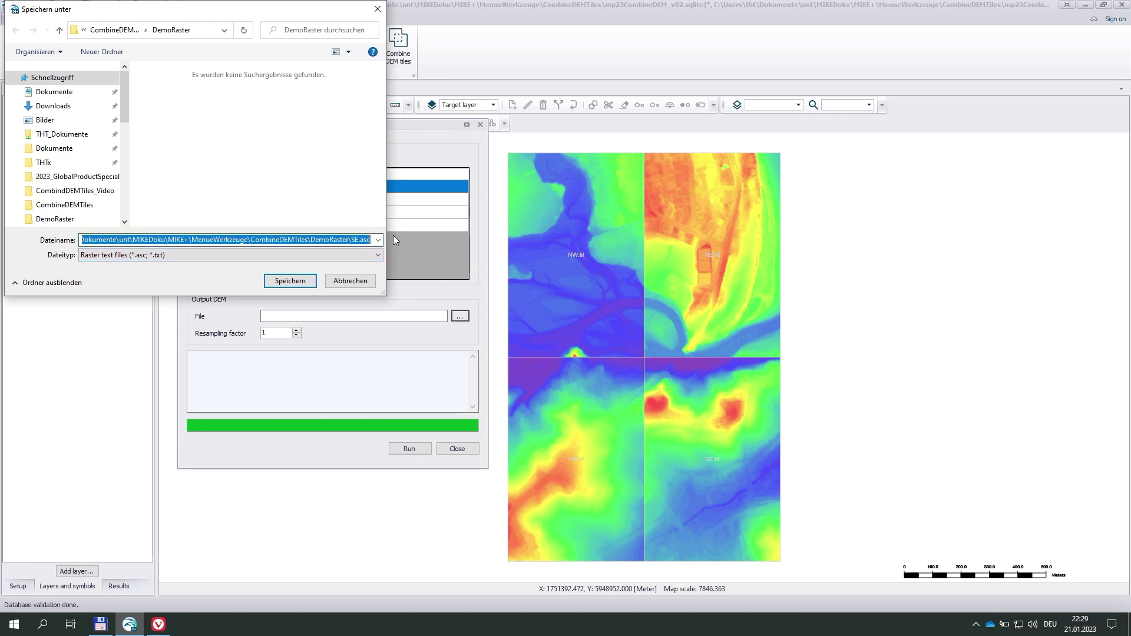
click(357, 240)
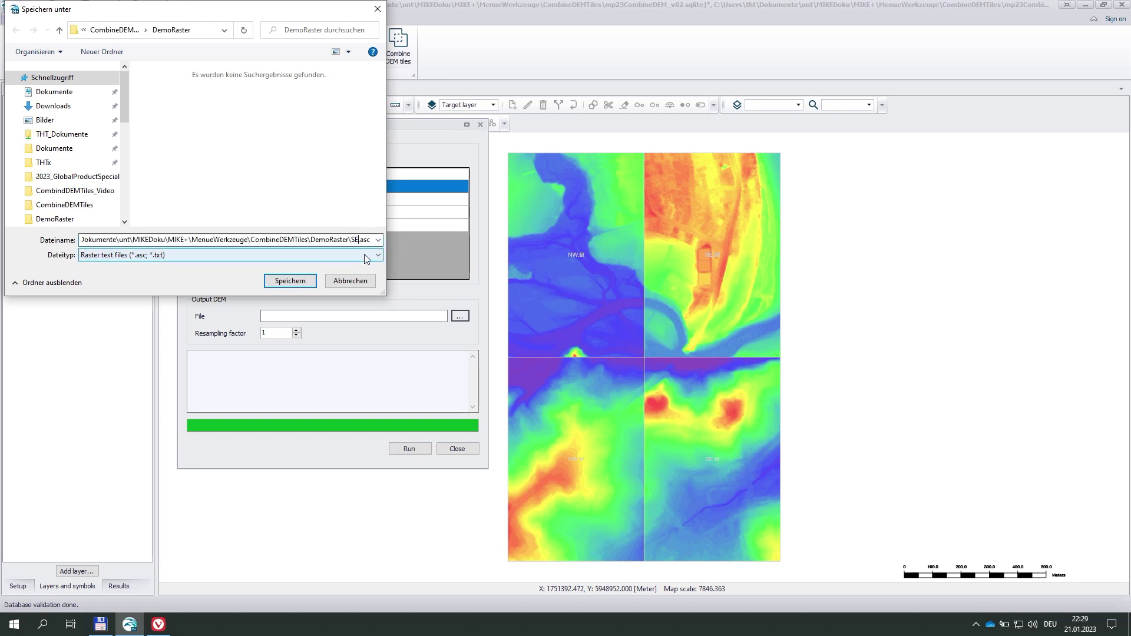
key(BackSpace)
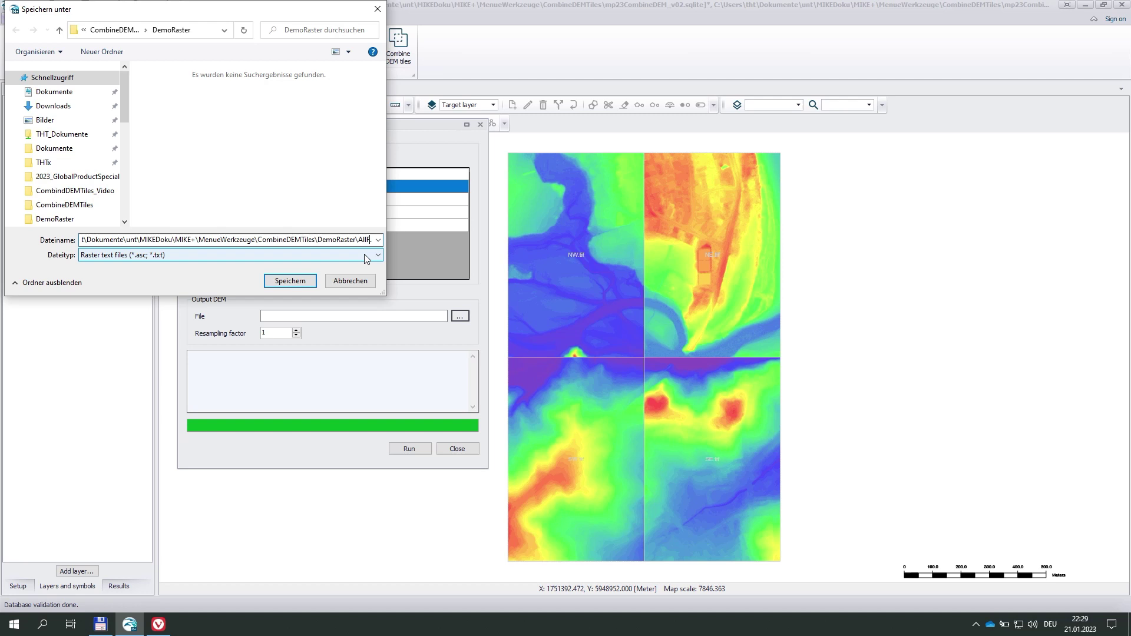
text(AllFour.as)
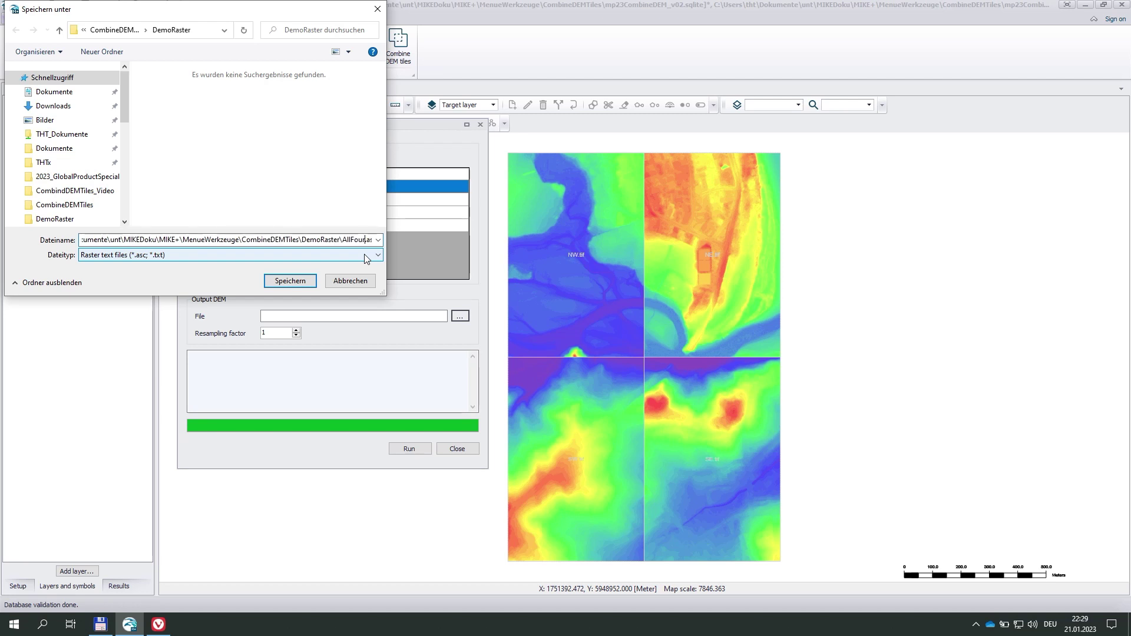
click(292, 281)
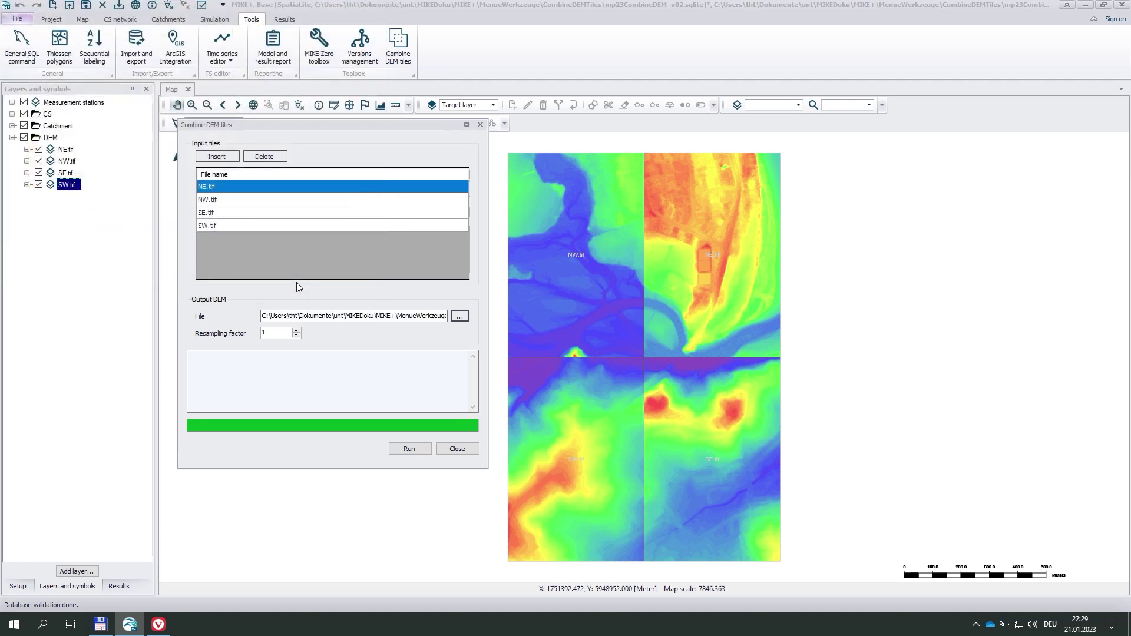
- Merge the four tiles, accept AllFour.asc as project DEM, and close the combiner
click(408, 449)
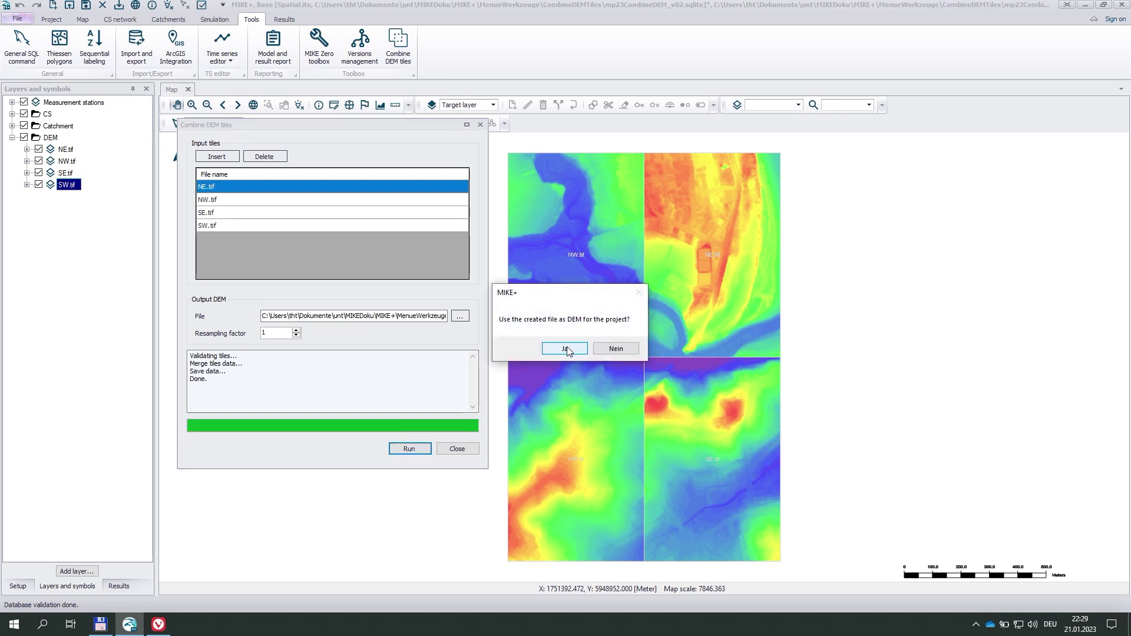
click(567, 349)
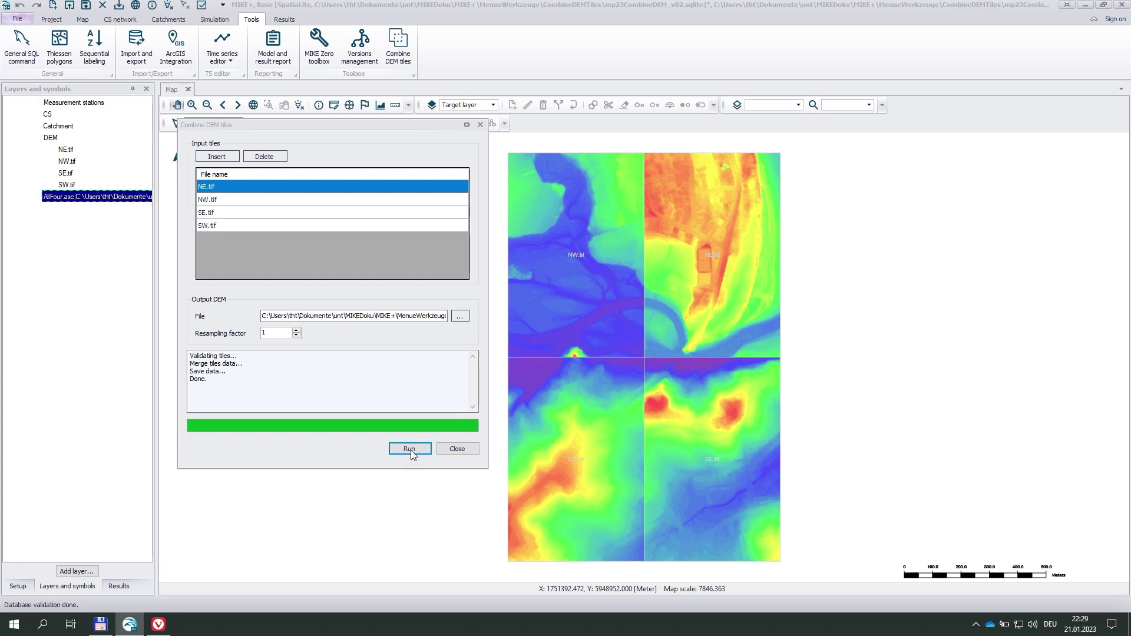
click(447, 453)
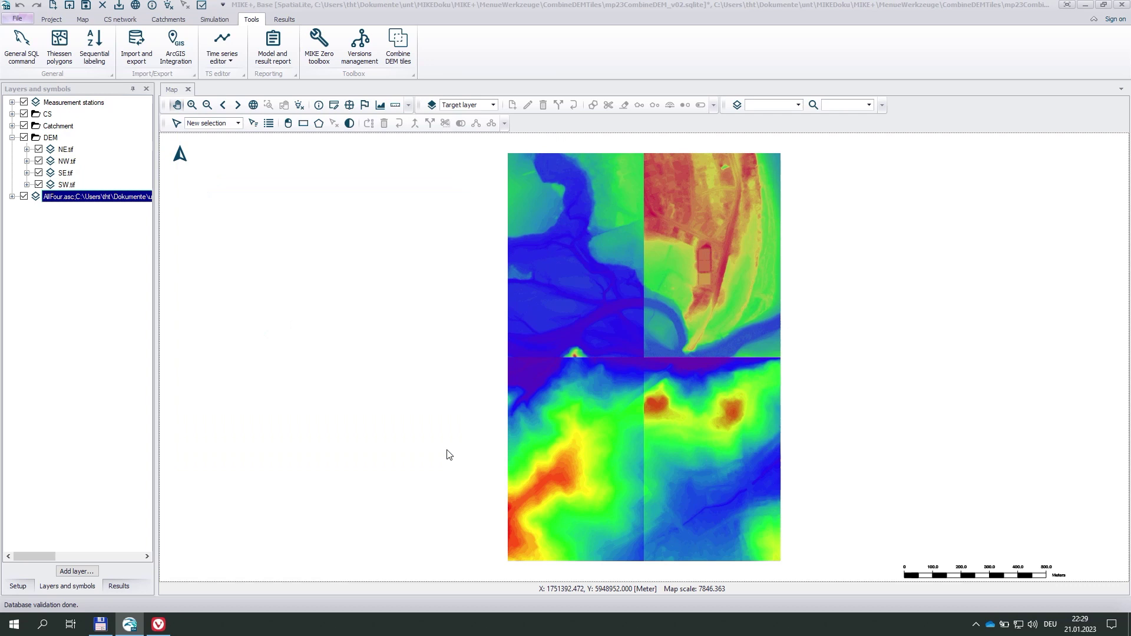
- Toggle the DEM tile group and AllFour.asc on and off, ending with only AllFour.asc visible
click(24, 138)
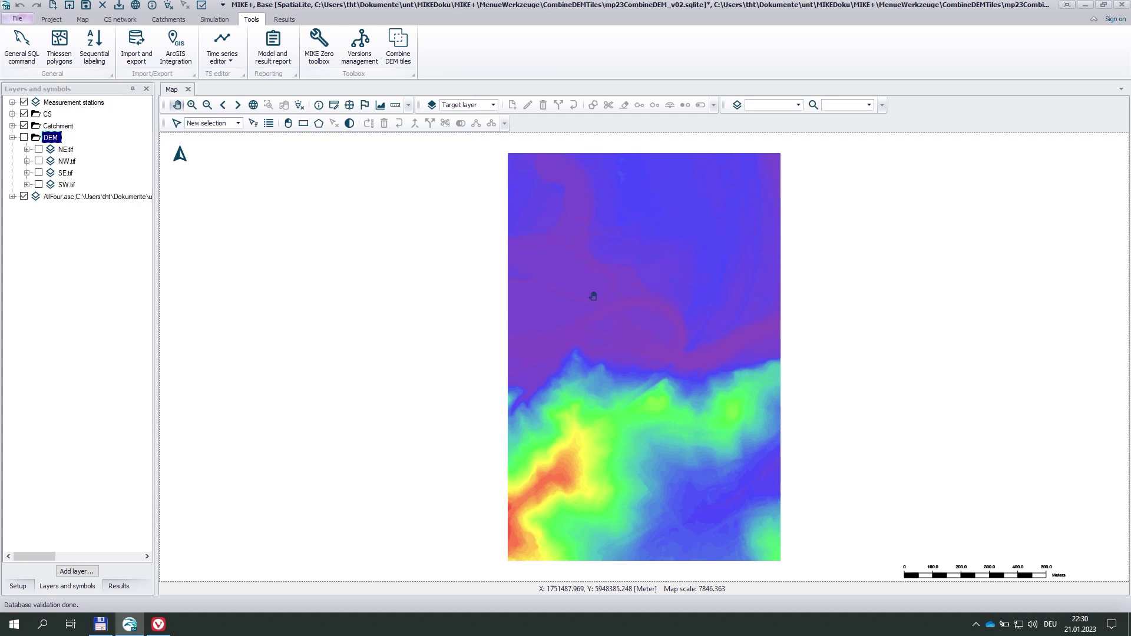
click(23, 196)
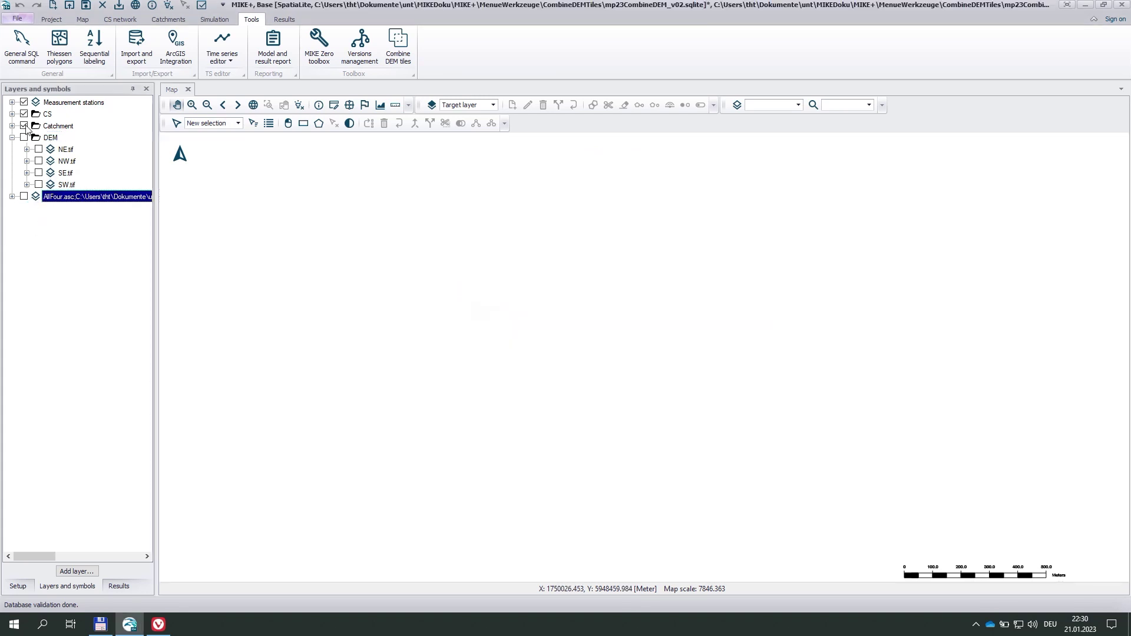
click(24, 137)
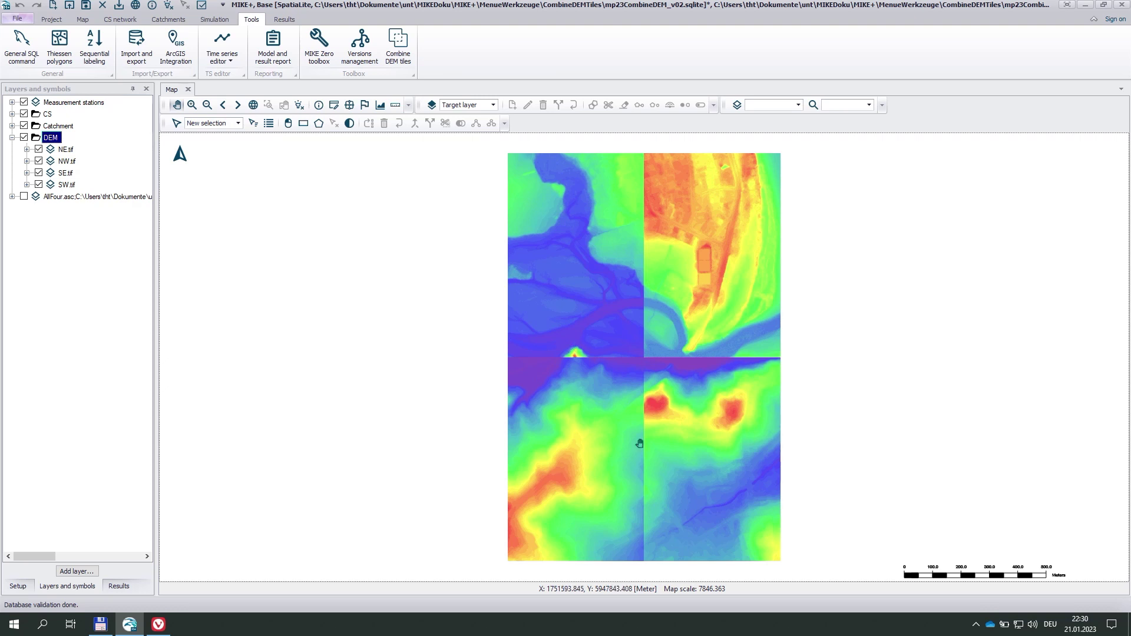
click(24, 137)
click(24, 196)
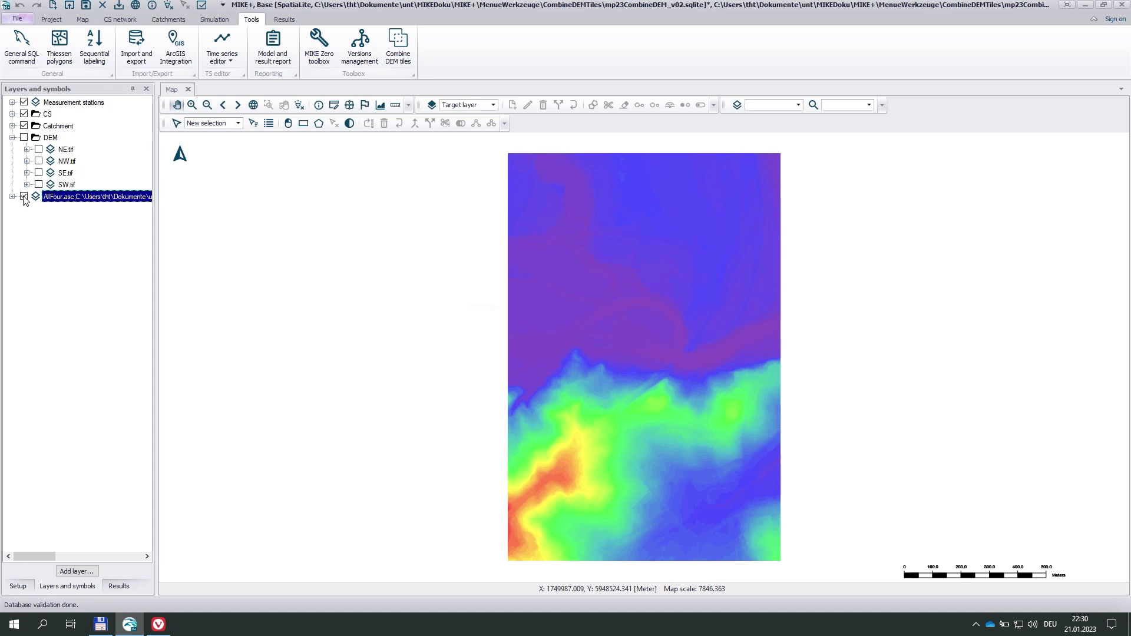
click(24, 137)
click(24, 196)
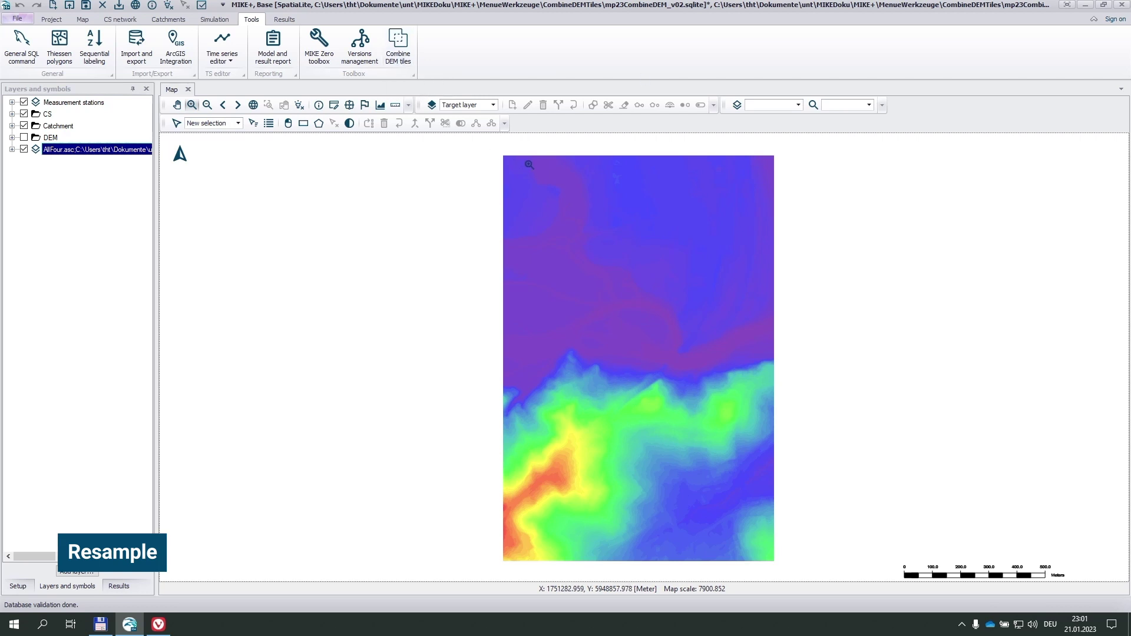
- Combine NE.tif, SE.tif and SW.tif into Resample.asc with resampling factor 50
click(399, 49)
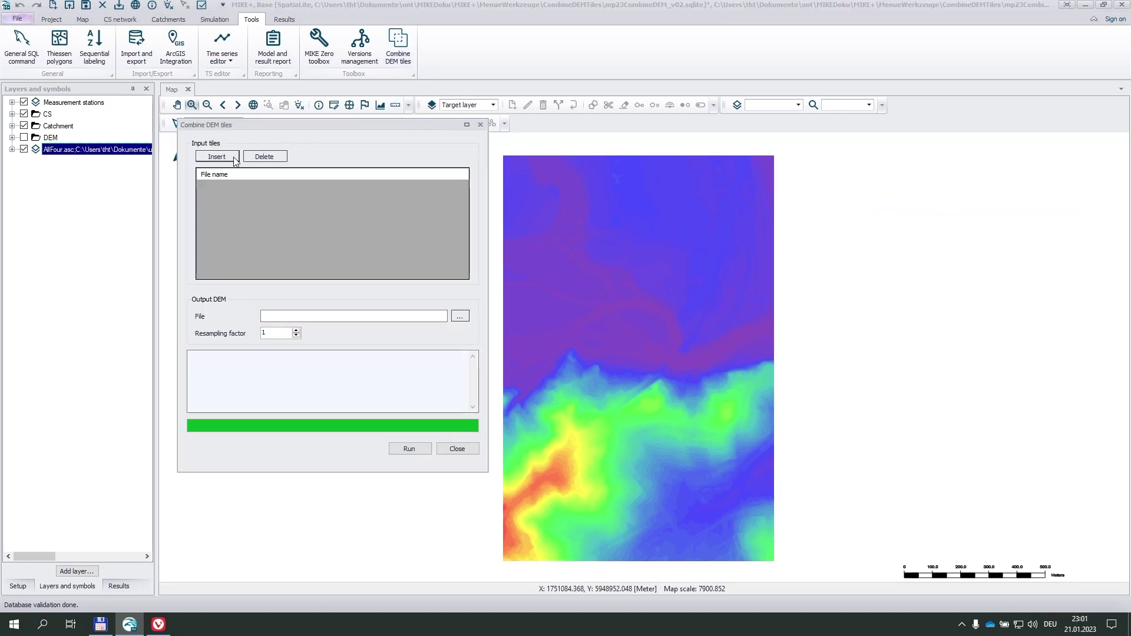
click(216, 156)
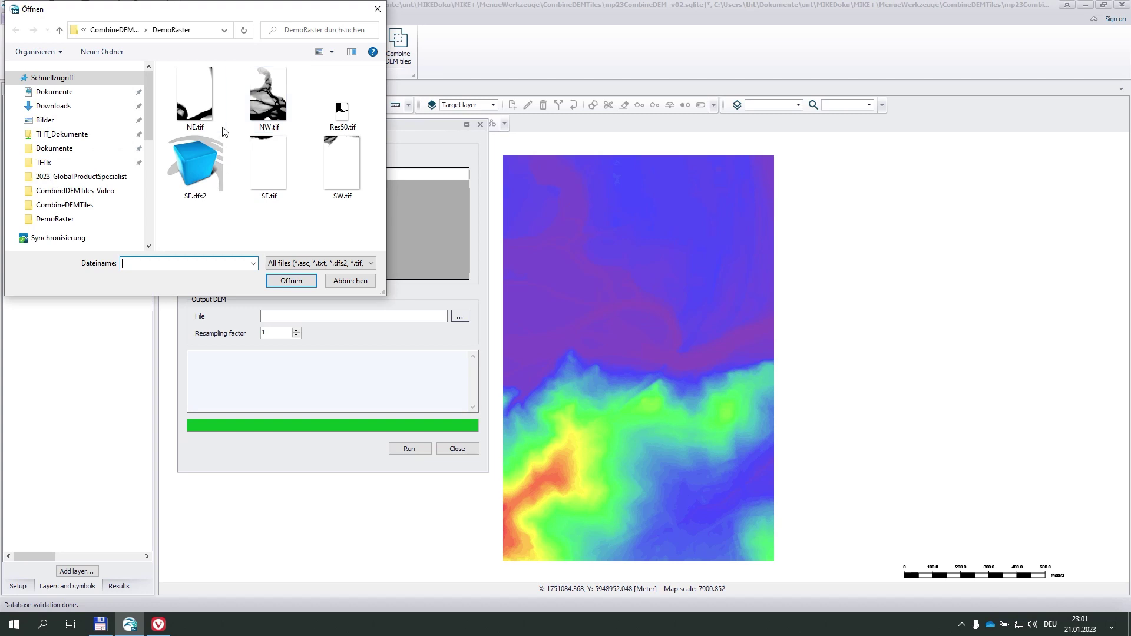
click(201, 122)
ctrl+click(269, 166)
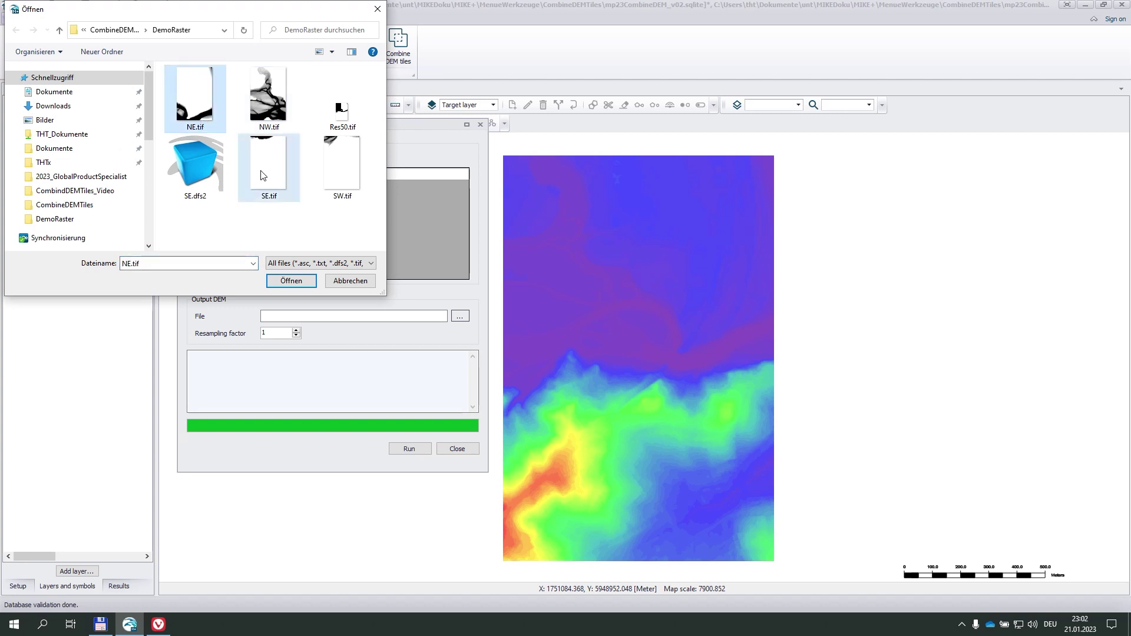
ctrl+click(331, 169)
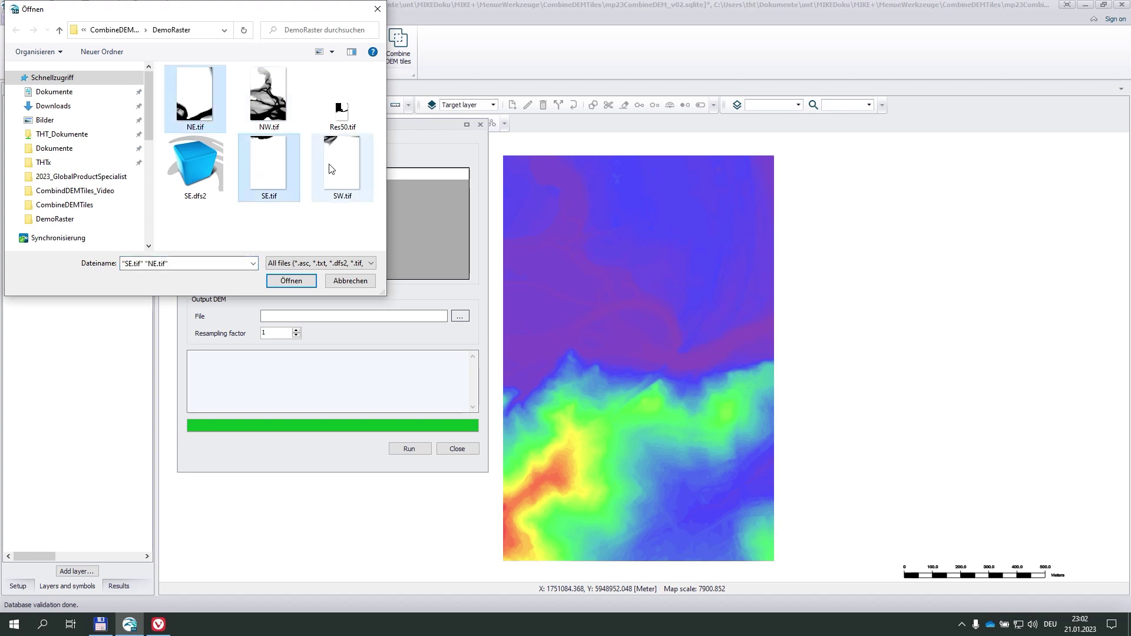
click(287, 282)
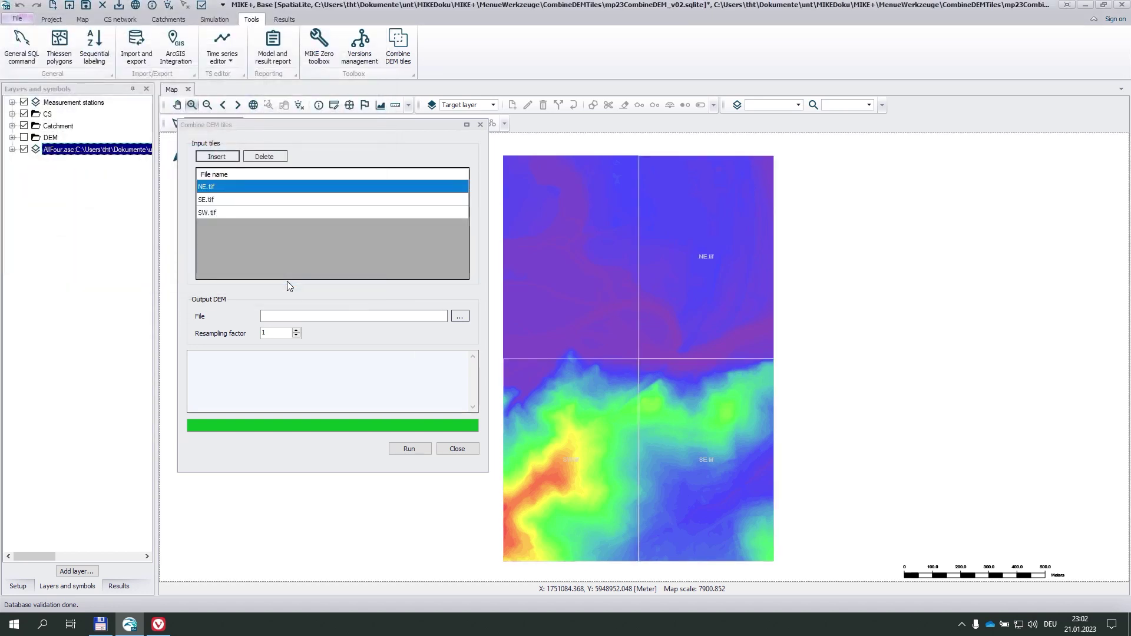
click(288, 315)
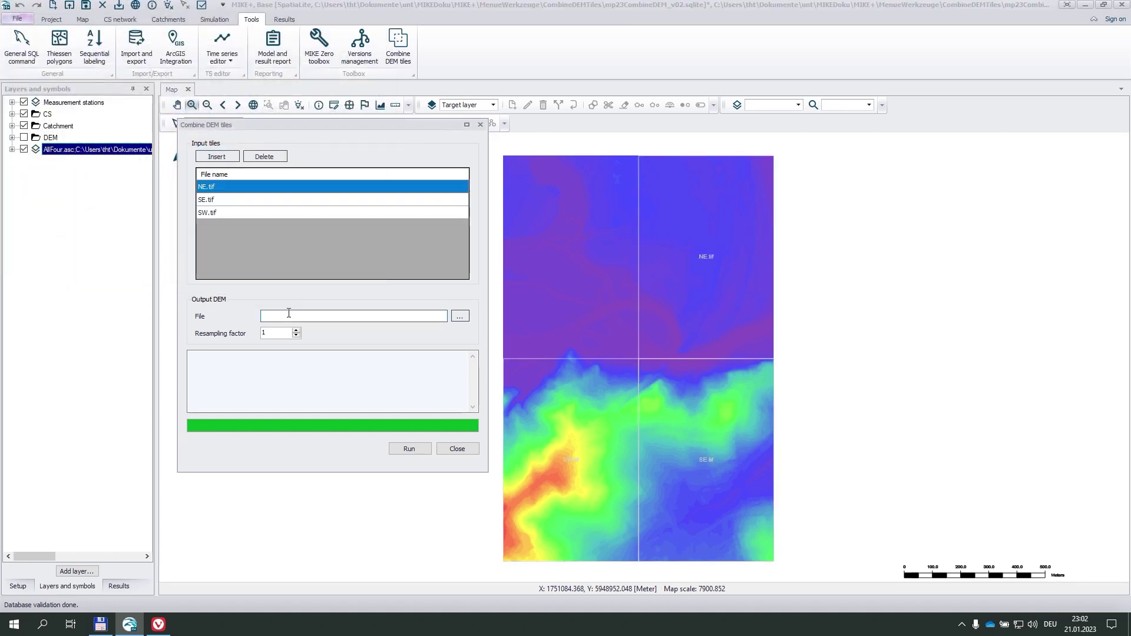
text(Resa)
text(mple.asc)
key(Tab)
text(50)
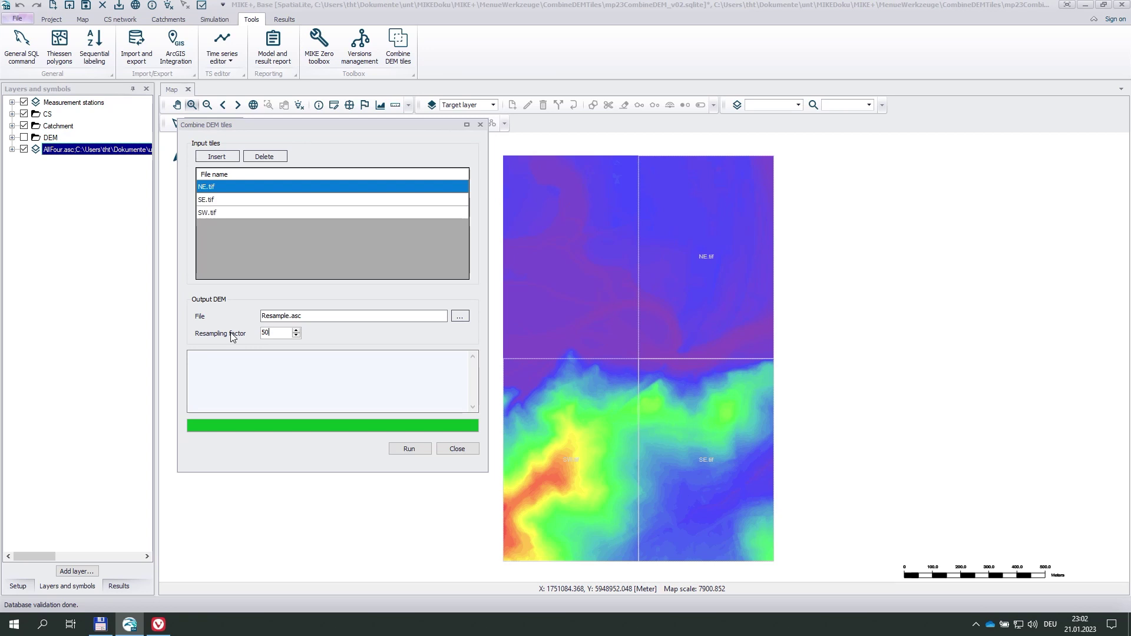
- Run the 50 m merge, accept Resample.asc as project DEM, close the combiner, and hide AllFour
click(410, 449)
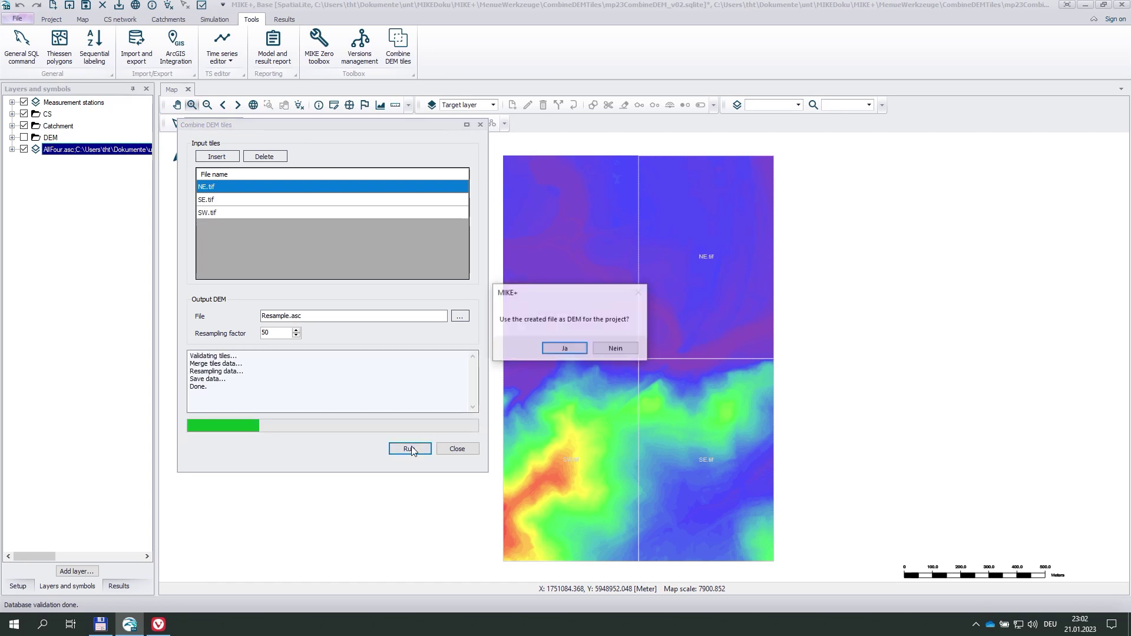
click(570, 349)
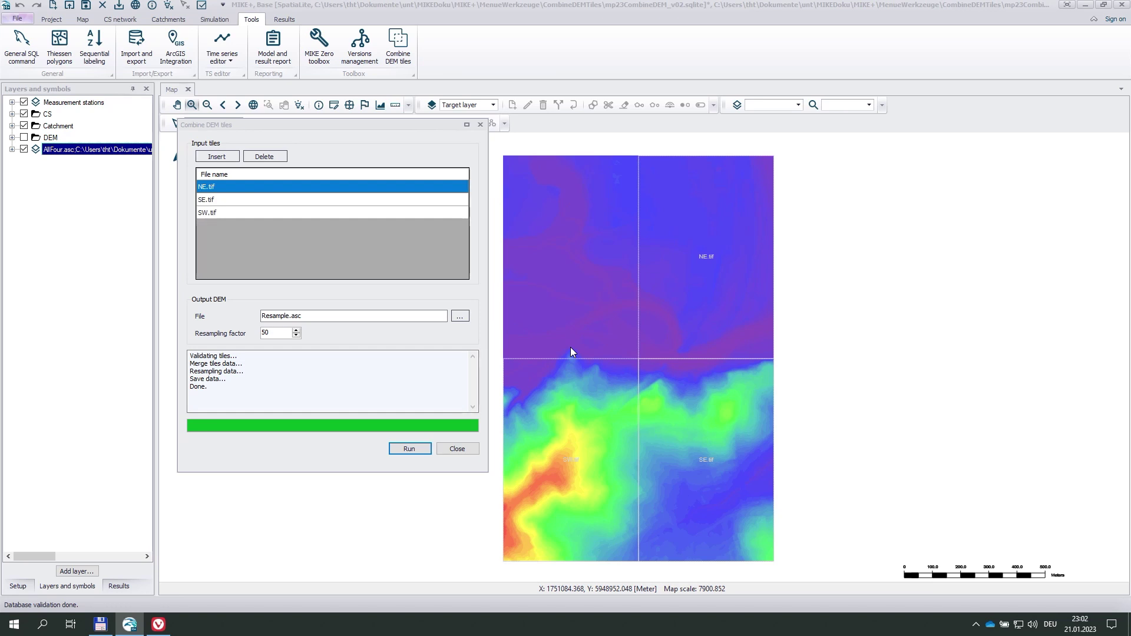
click(455, 449)
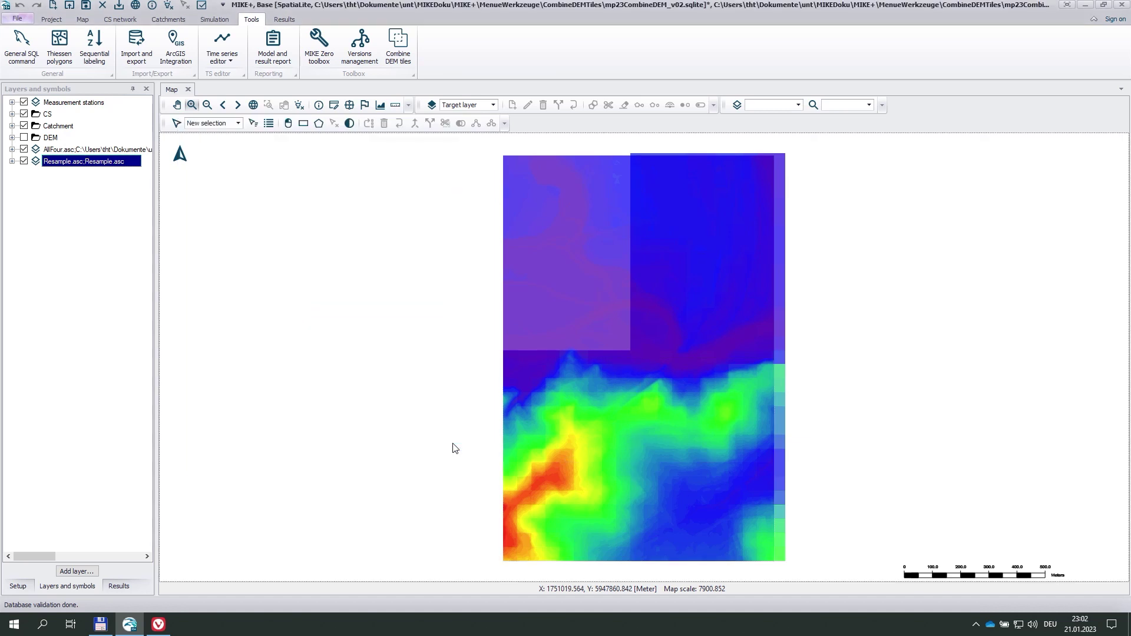
click(24, 150)
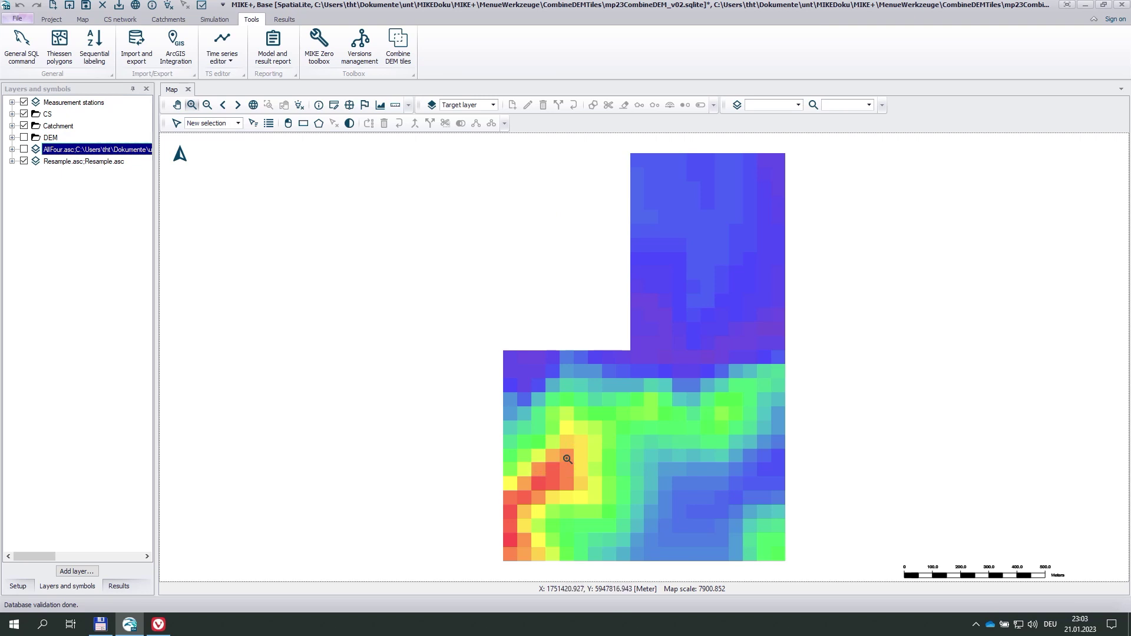
- Turn the AllFour.asc layer back on so it overlays the coarse Resample grid
click(24, 149)
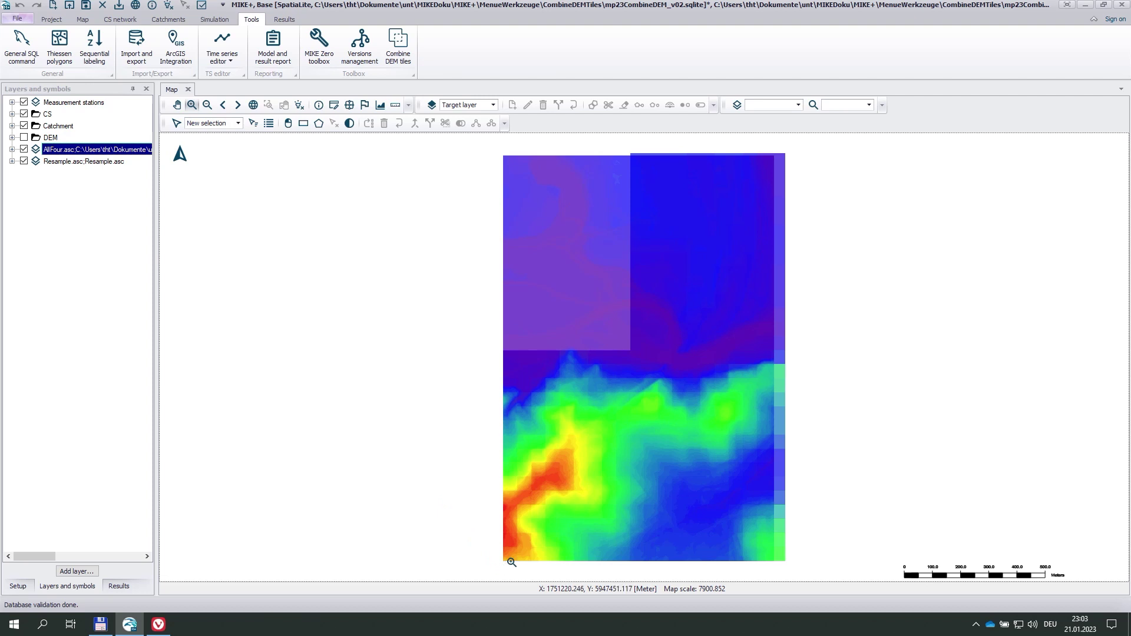